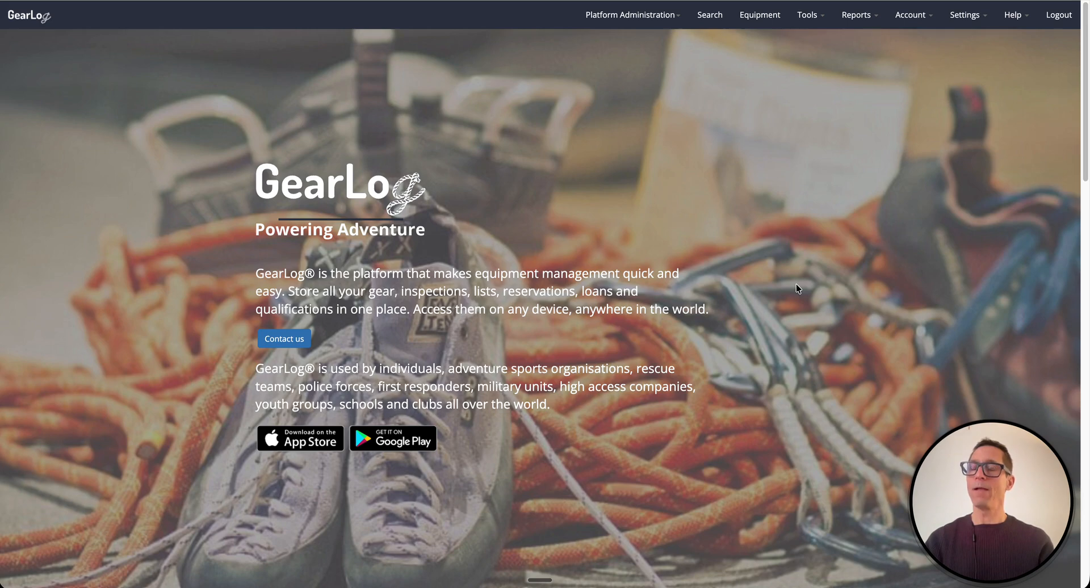
Step: Open the Plans page and look over its filter options and calendar view, returning to the list view
click(809, 17)
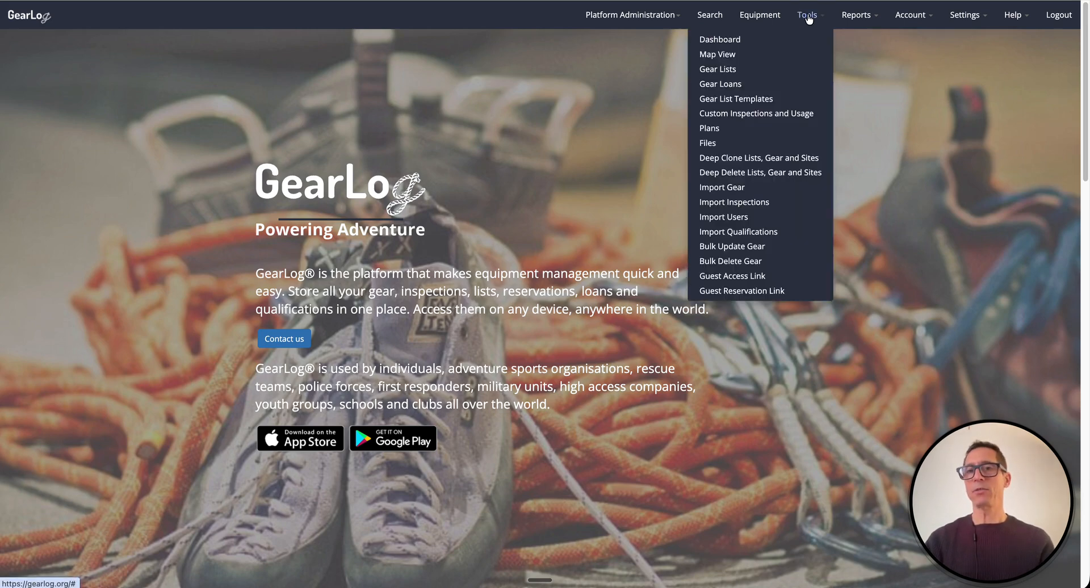
click(710, 129)
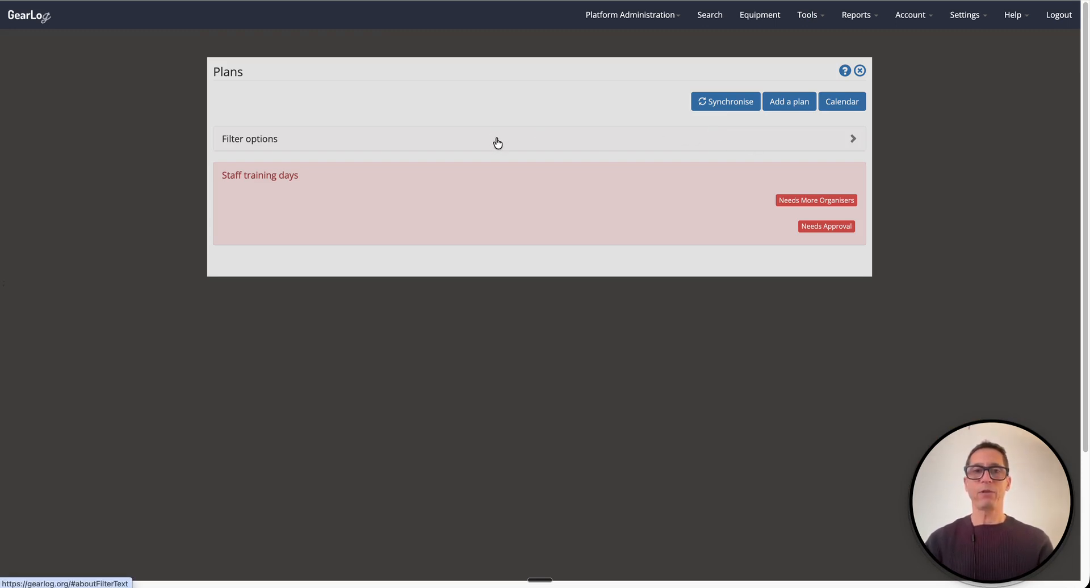
click(631, 146)
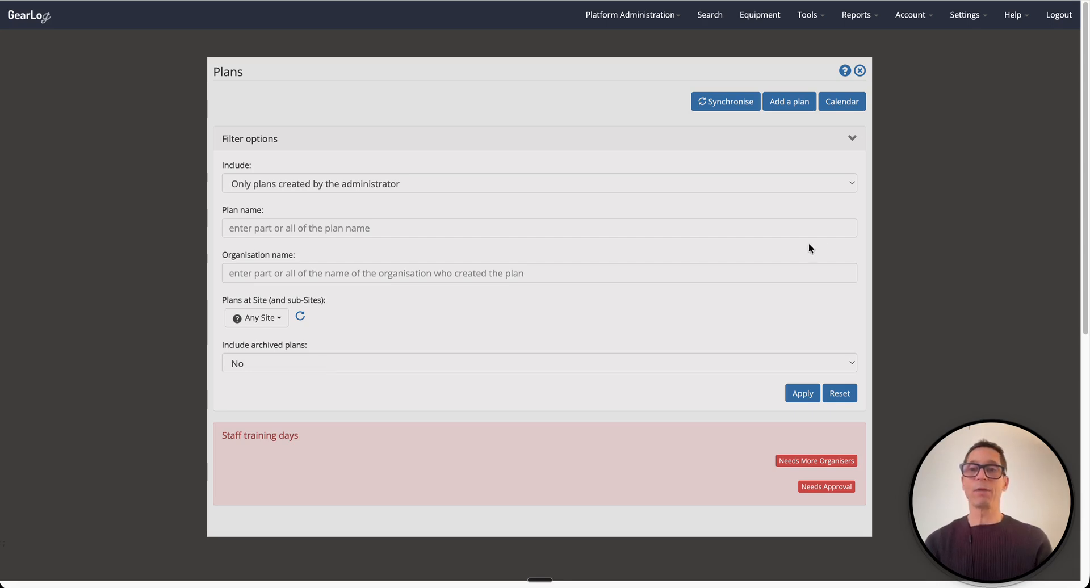
click(852, 139)
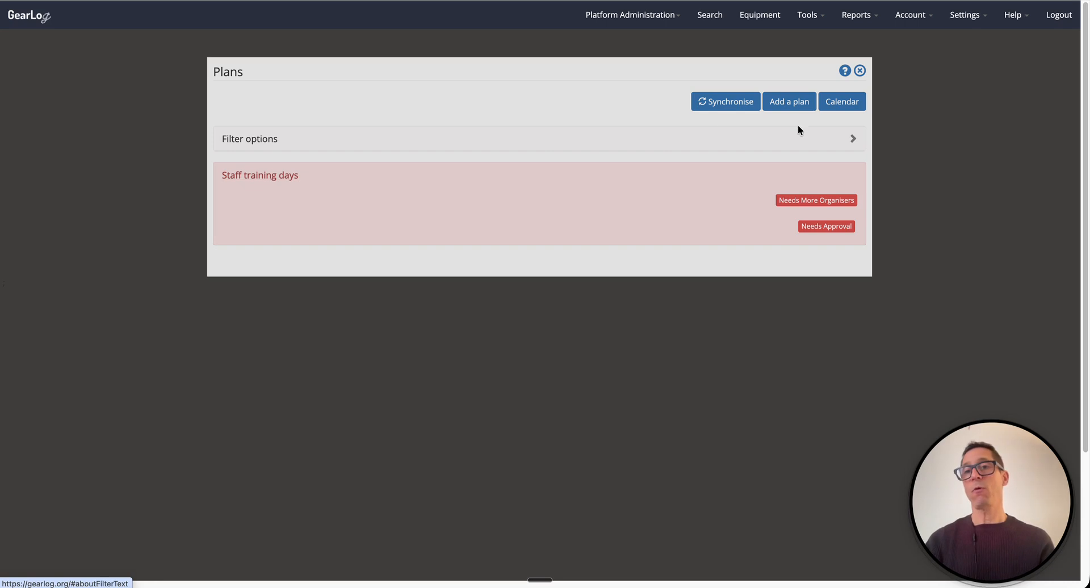
click(843, 103)
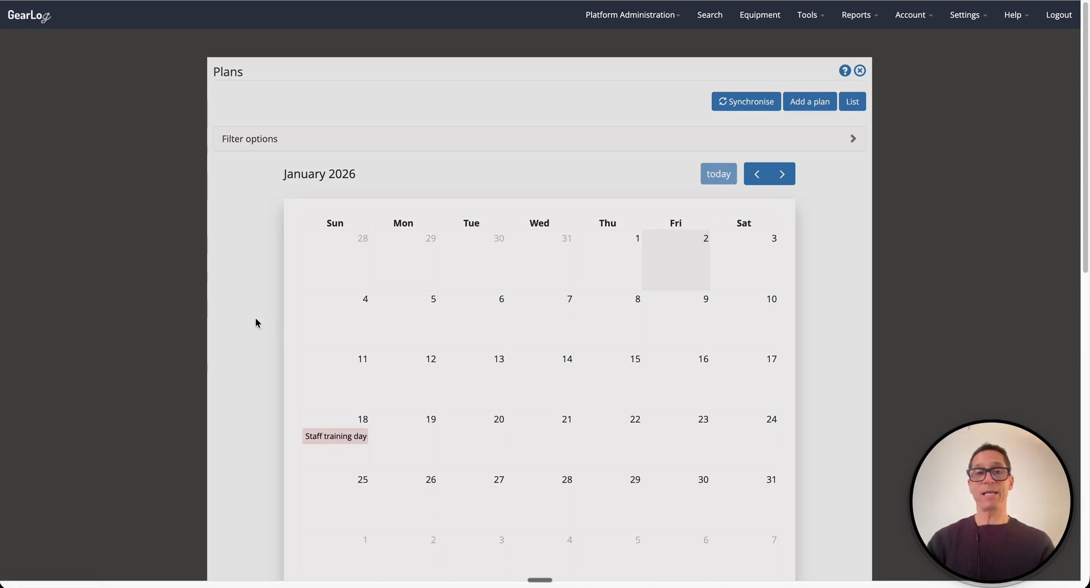
click(854, 103)
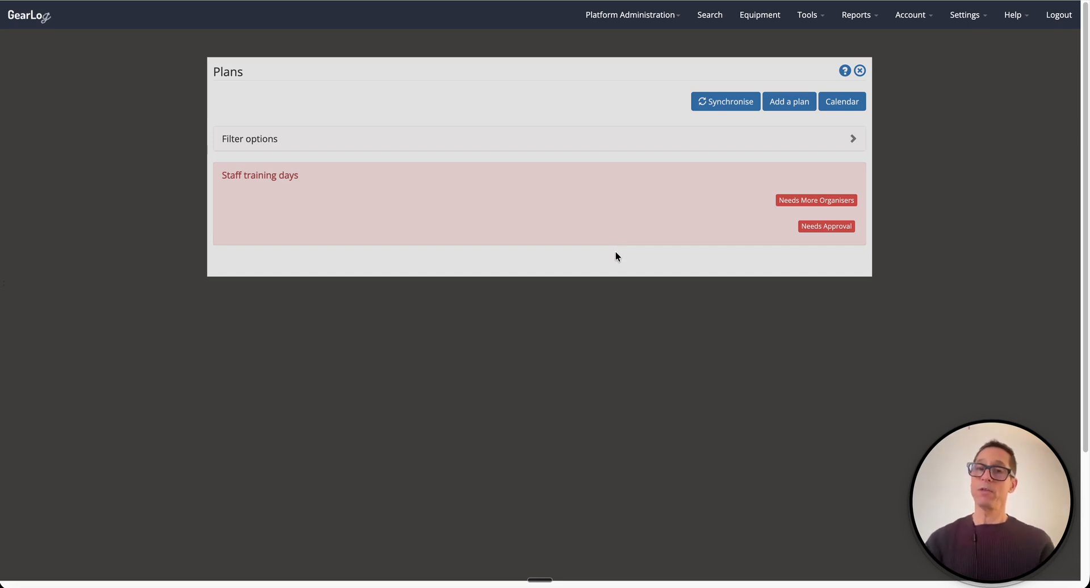
Step: Start a new plan and name it "Staff observation day"
click(793, 103)
click(312, 96)
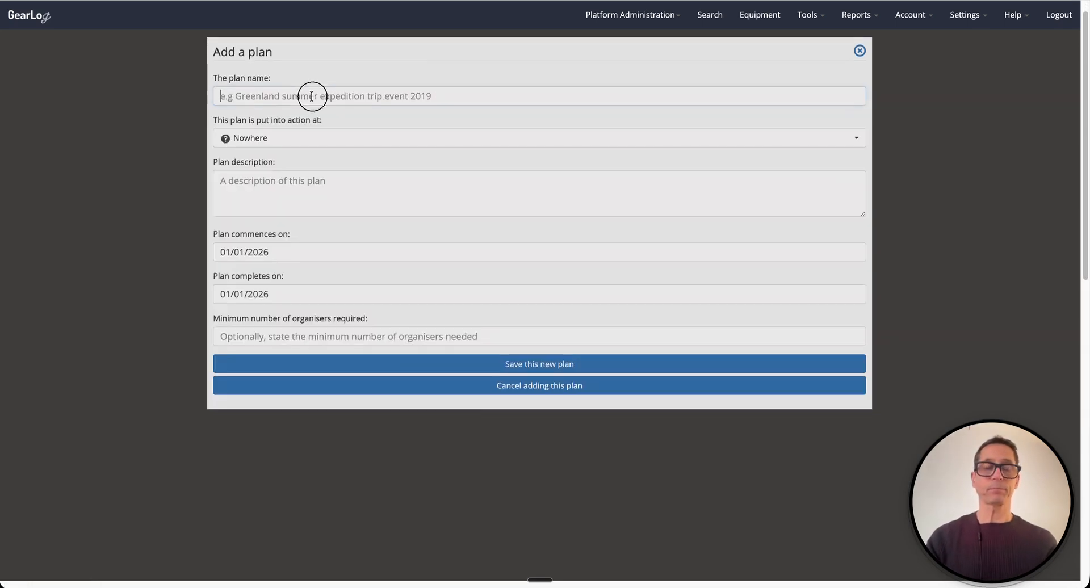
text(Staff o)
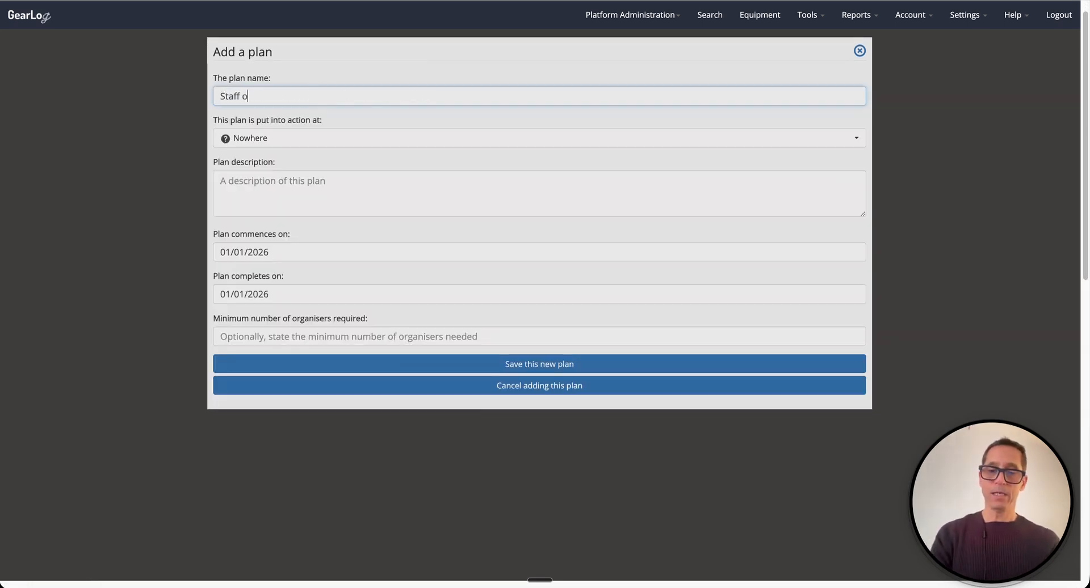
text(bservation da)
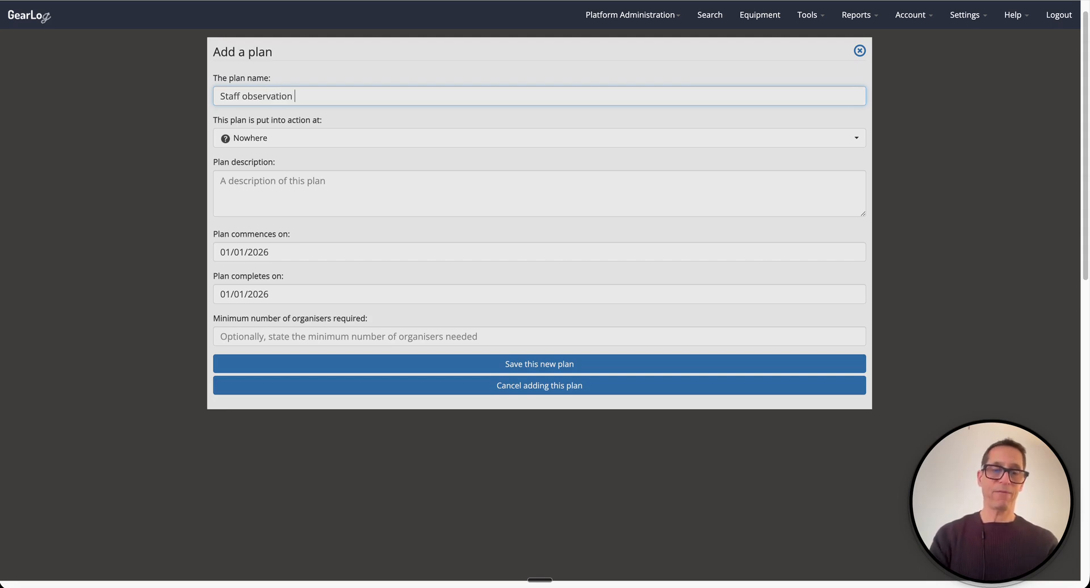
text(y)
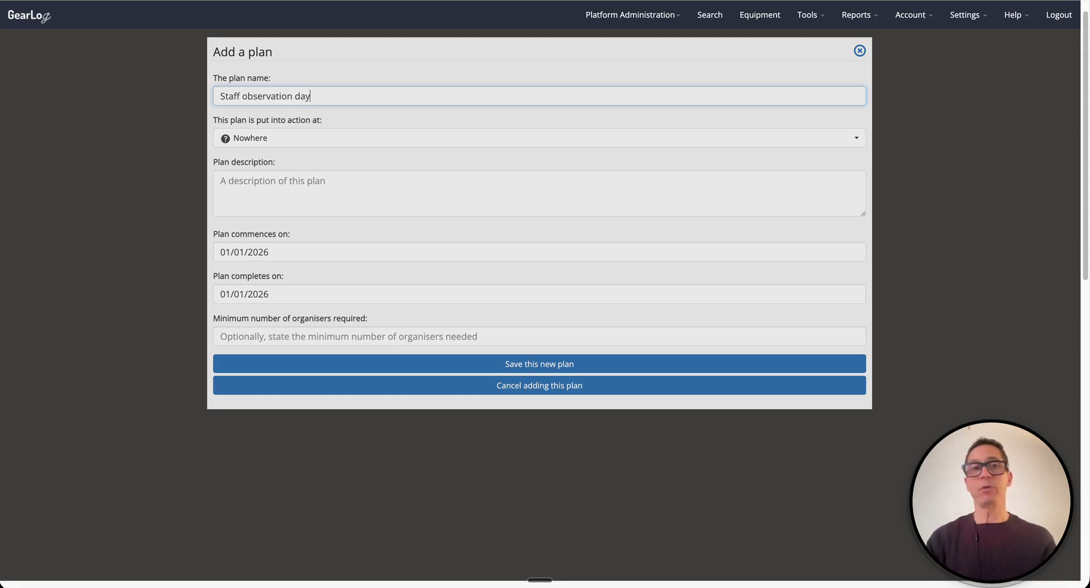
Step: Set the plan's site to Roped Climbing Hall and enter "Some notes" as its description
click(300, 139)
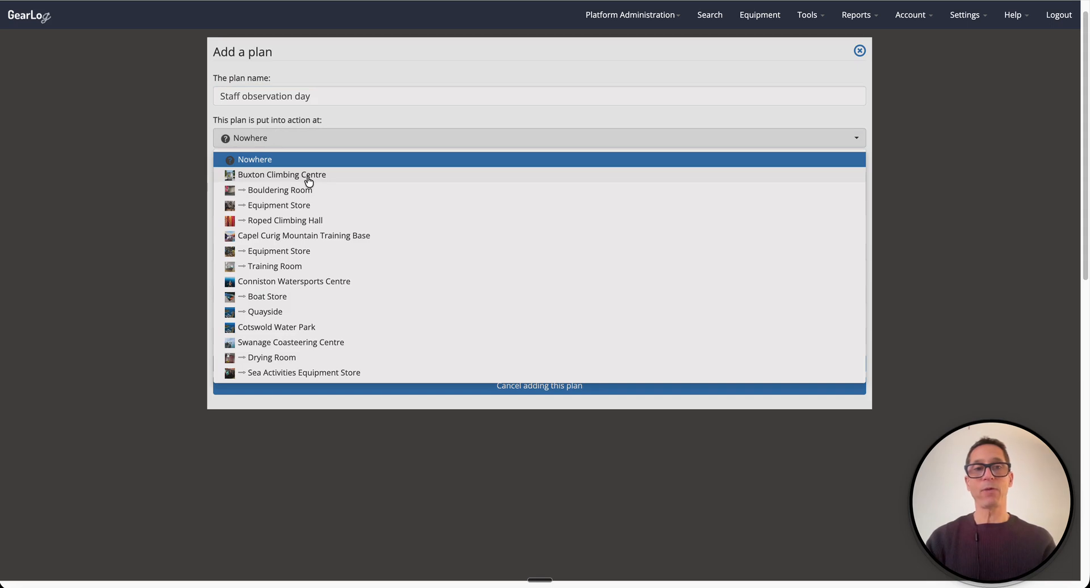
click(277, 222)
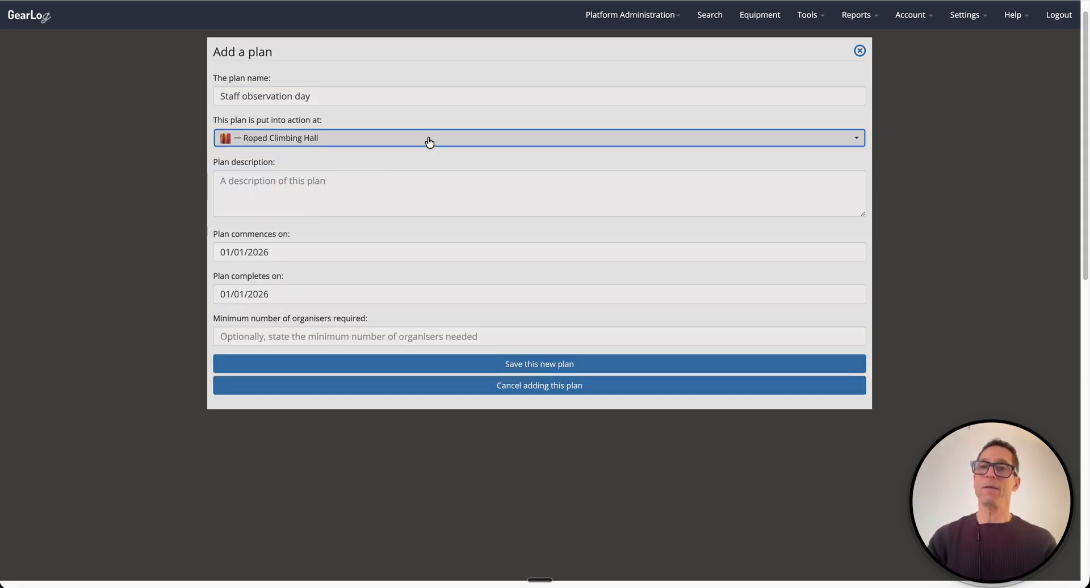
click(305, 184)
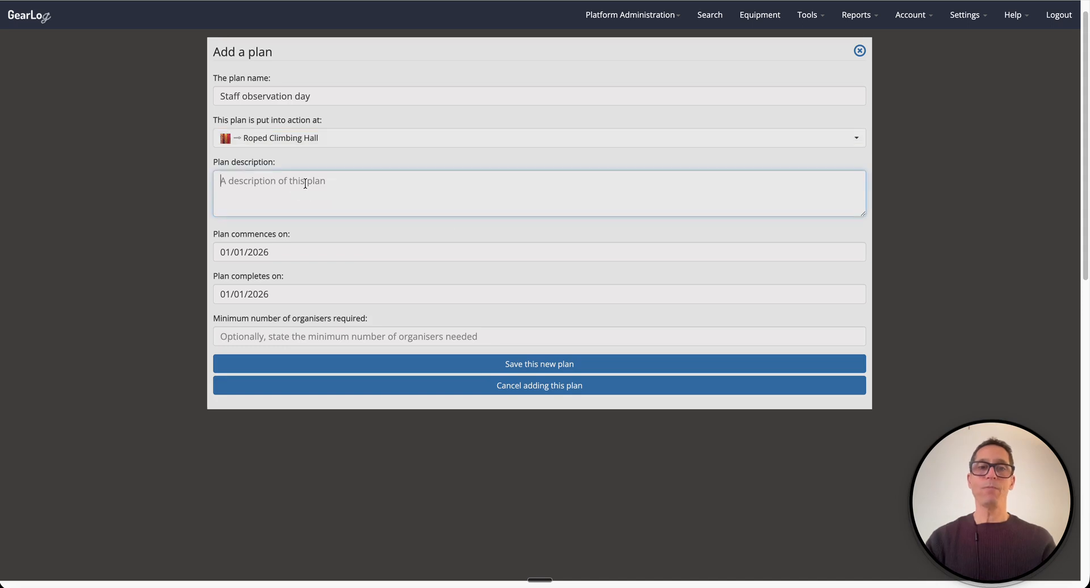
text(Some notes)
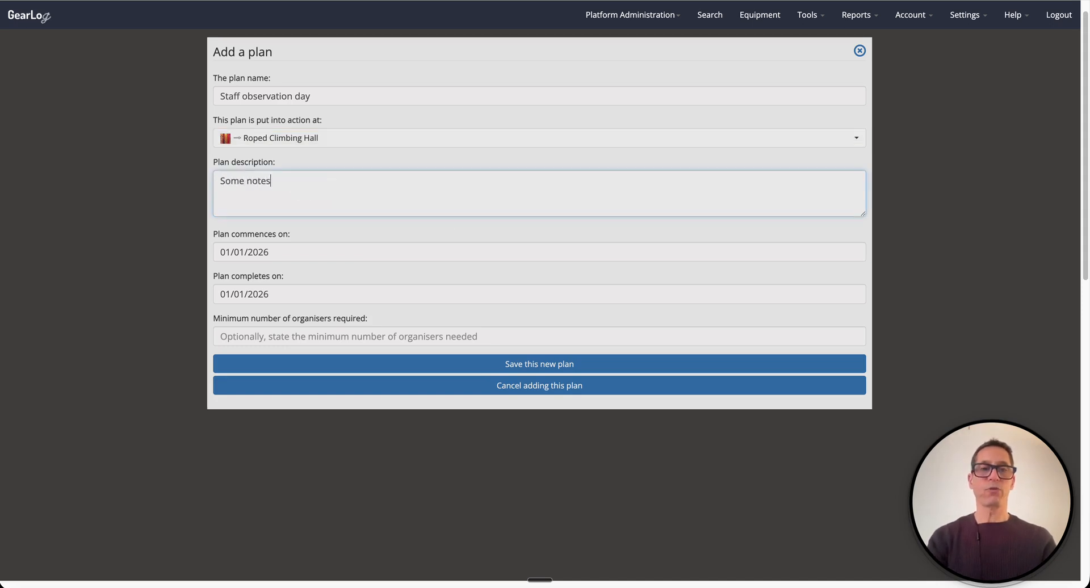
Step: Set the plan to commence on 28/01/2026 and complete on 29/01/2026
scroll(407, 199, down, 2)
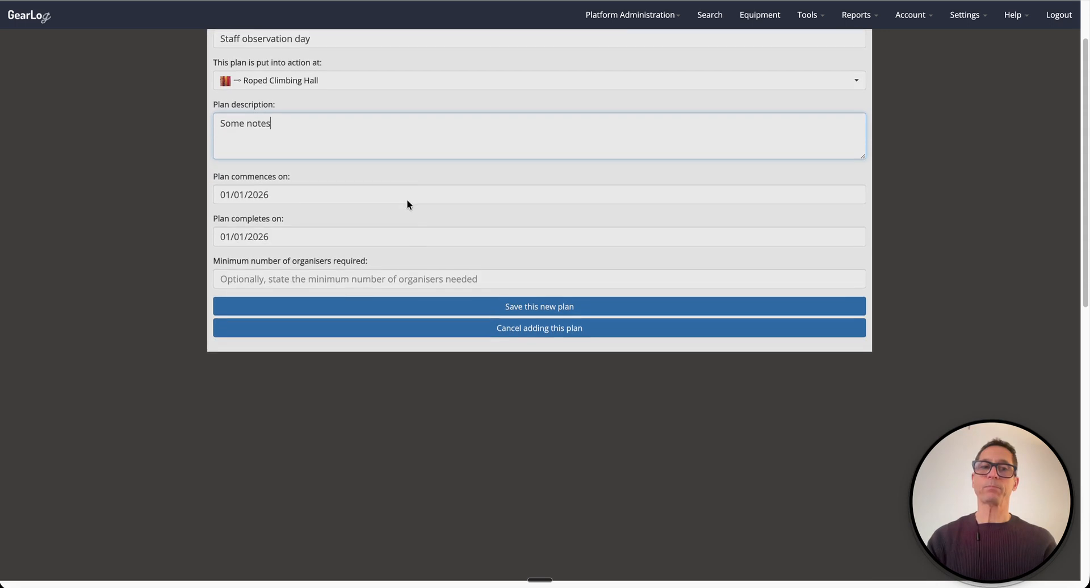
scroll(407, 200, up, 2)
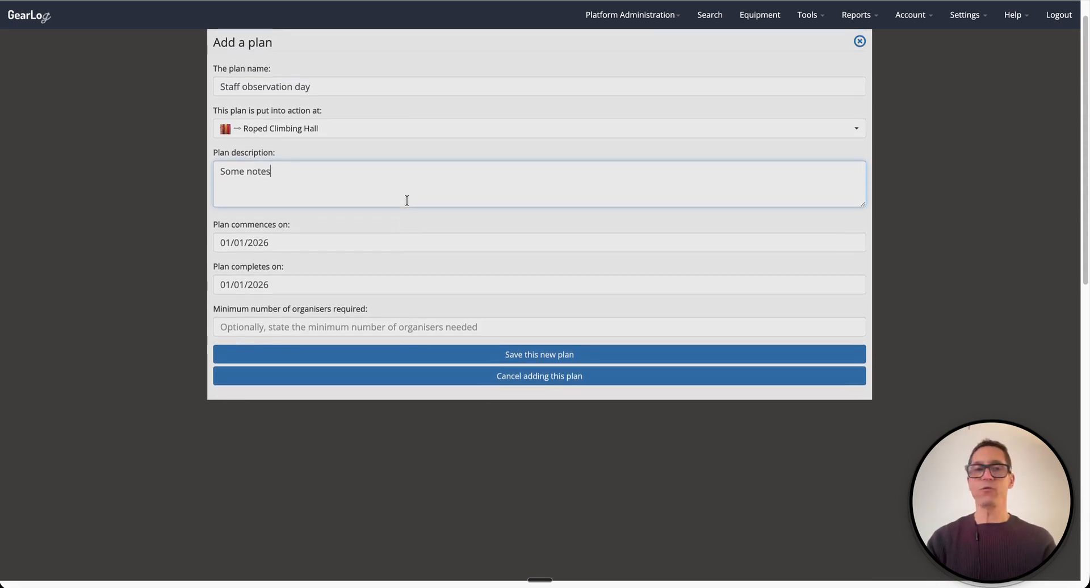
click(237, 242)
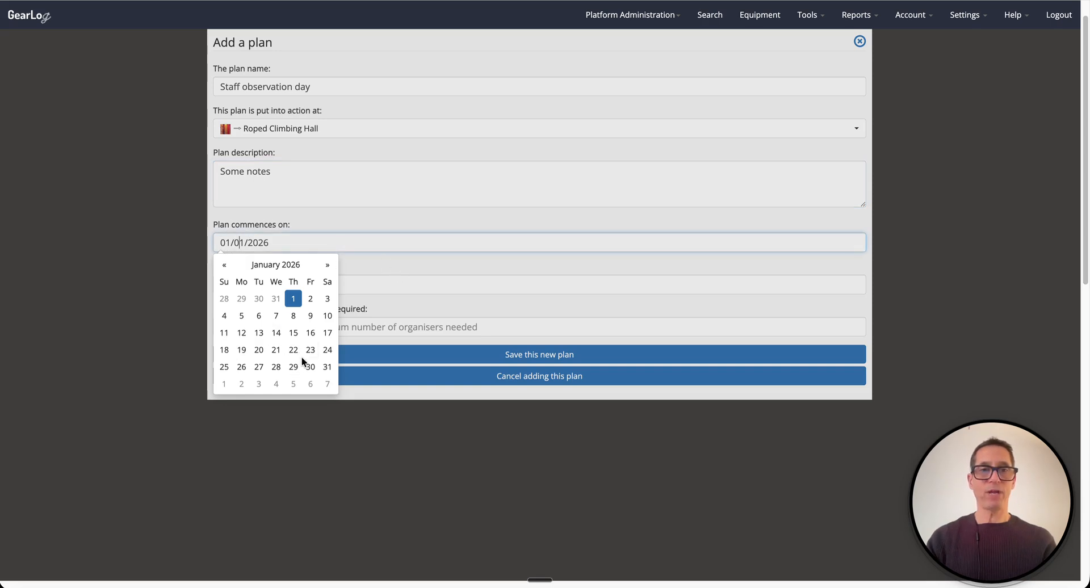
click(281, 285)
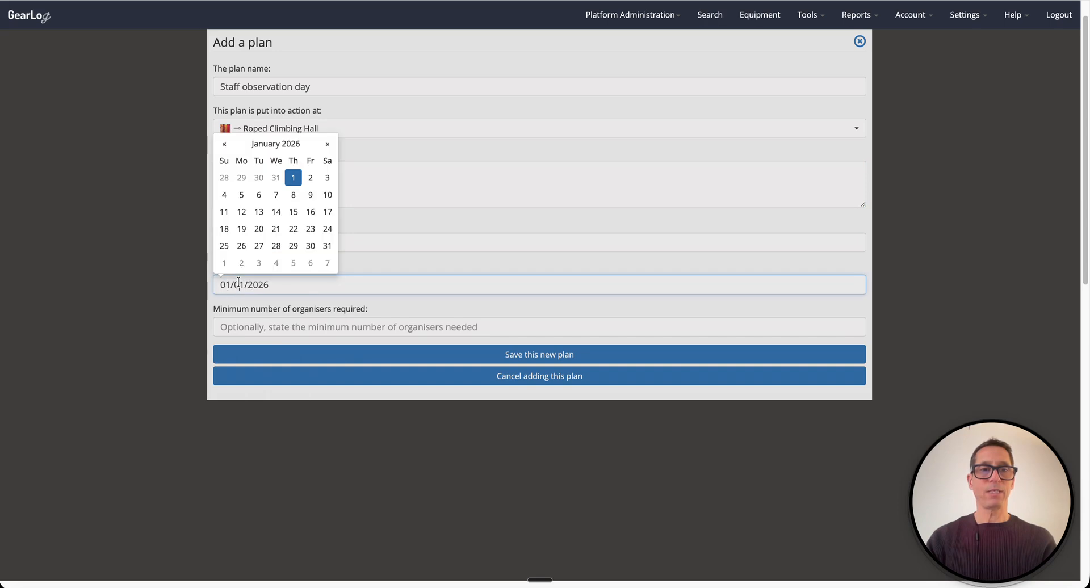
click(292, 245)
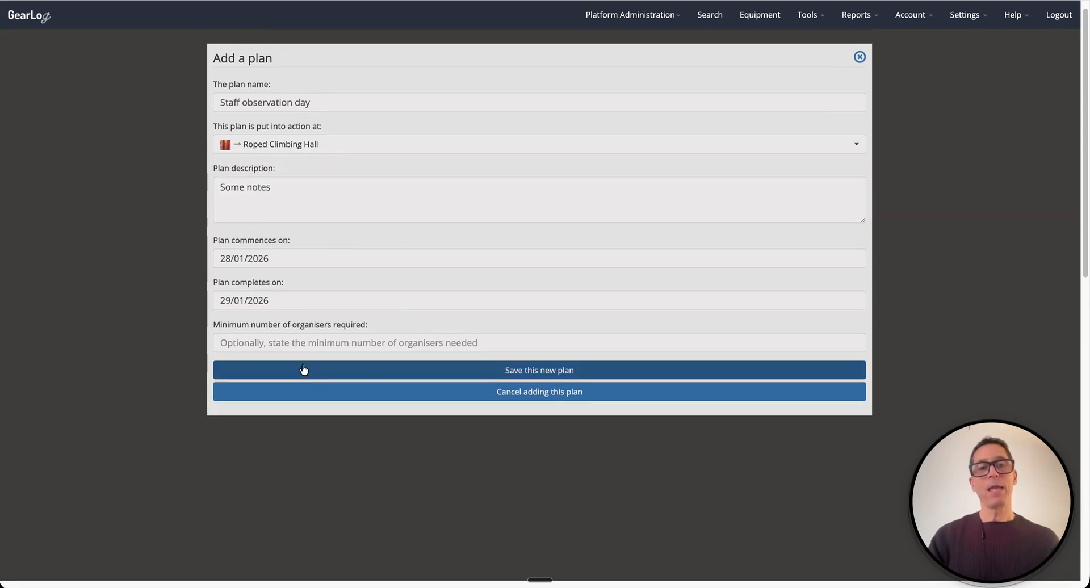
Step: Require a minimum of 1 organiser, save the new plan and dismiss the notification
click(303, 342)
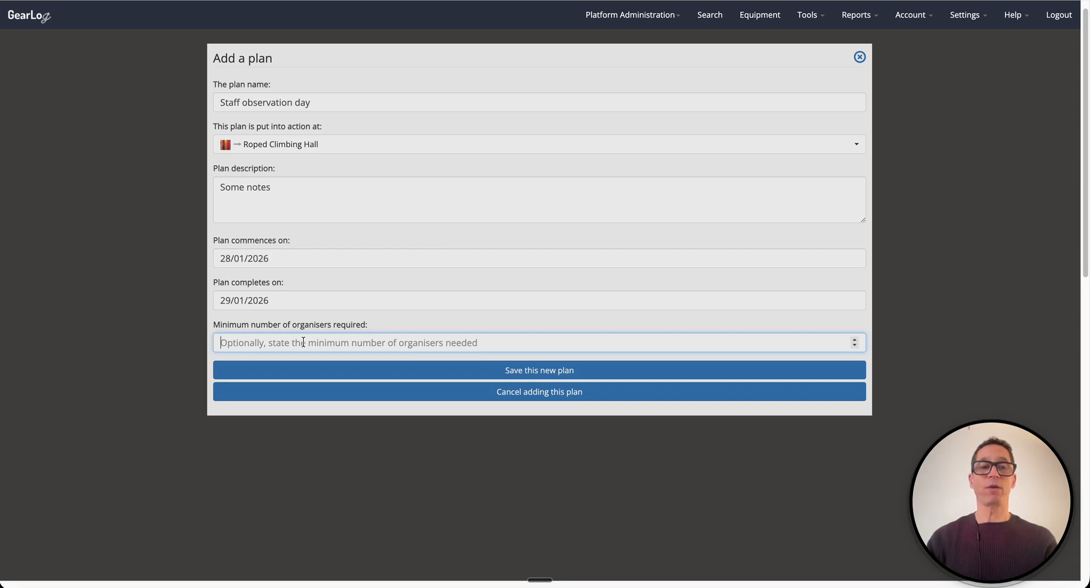
text(1)
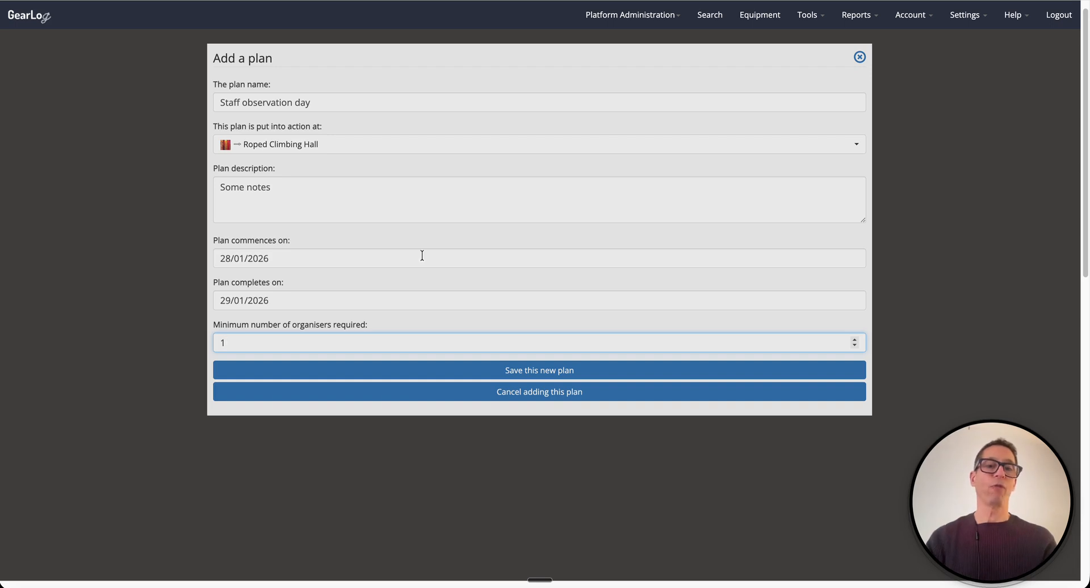
scroll(422, 255, up, 1)
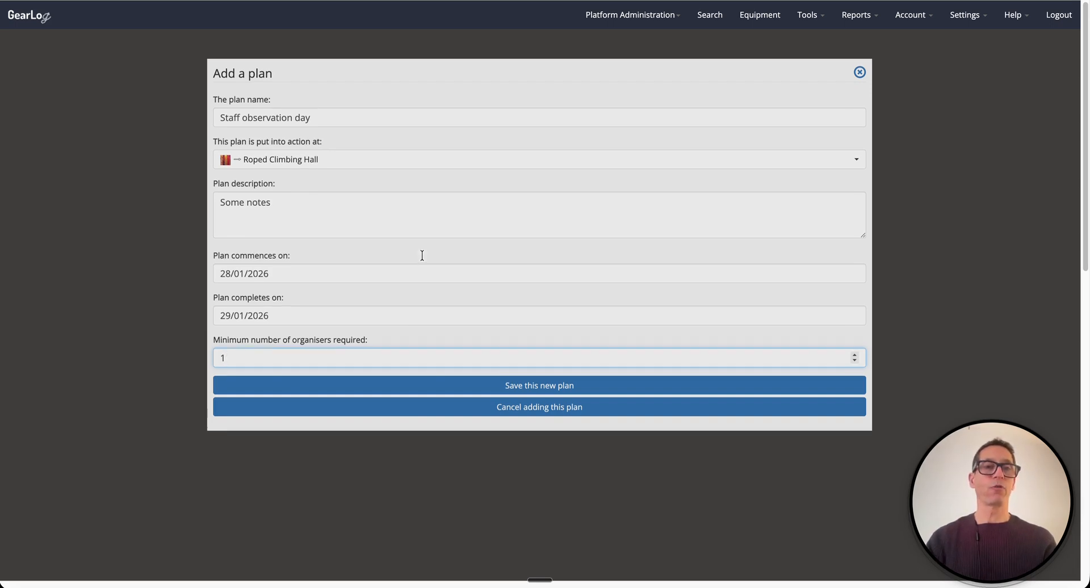
click(534, 387)
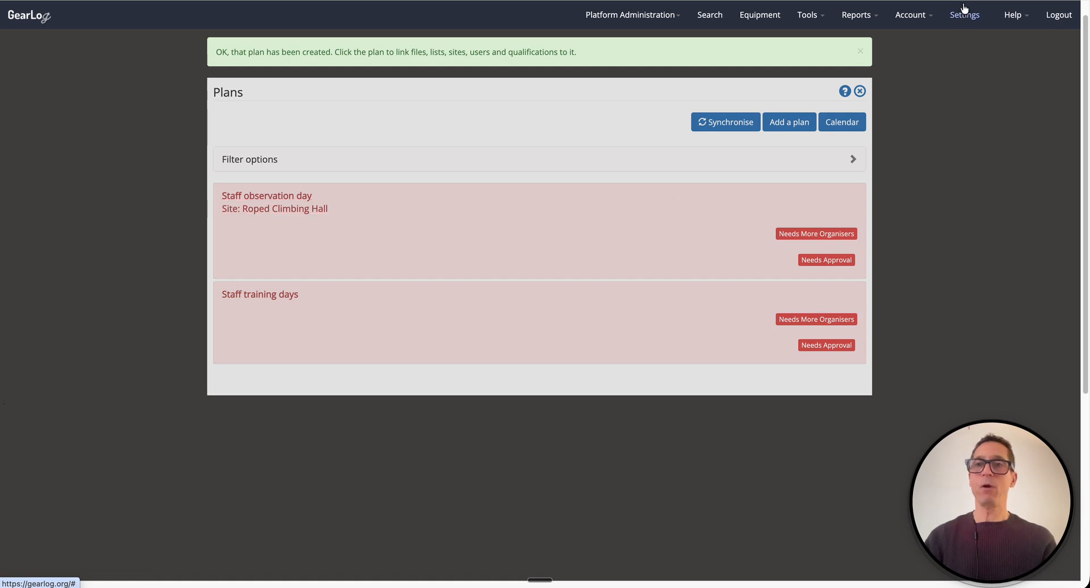
click(860, 52)
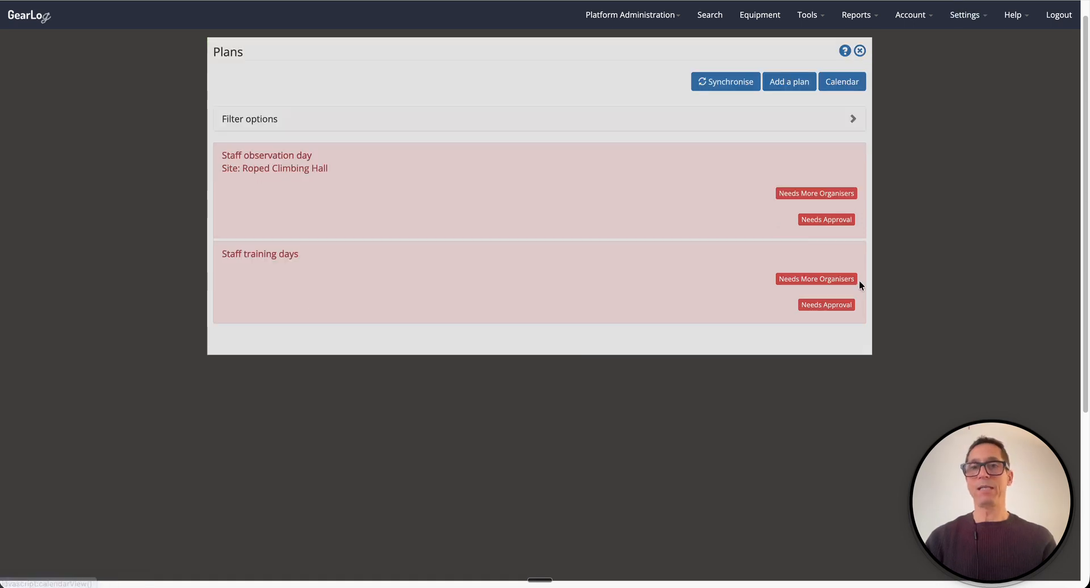
Step: Rename the Staff observation day plan as "Staff observation days" and save the change
click(635, 174)
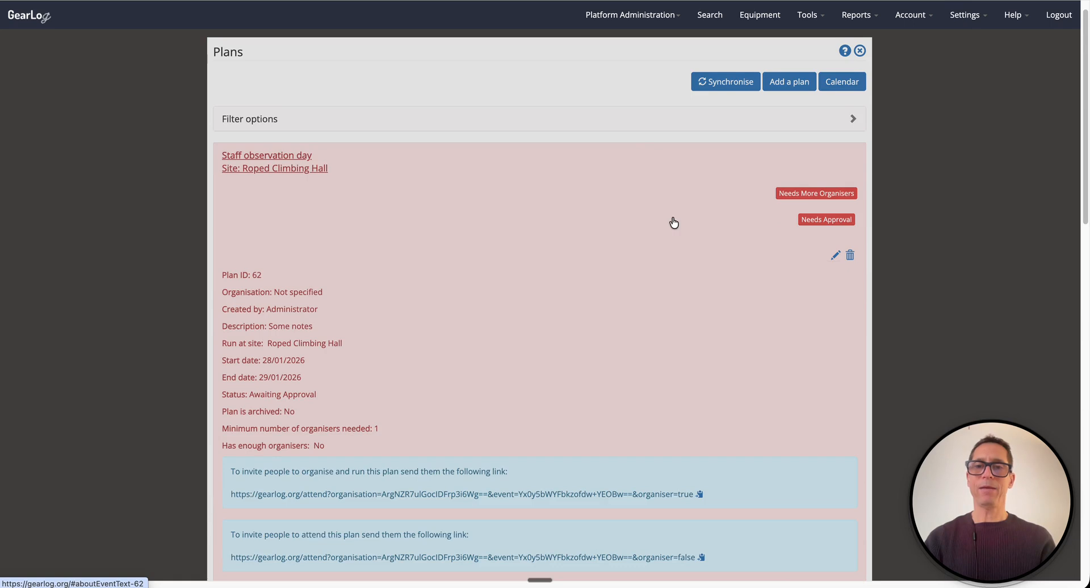
scroll(672, 224, down, 2)
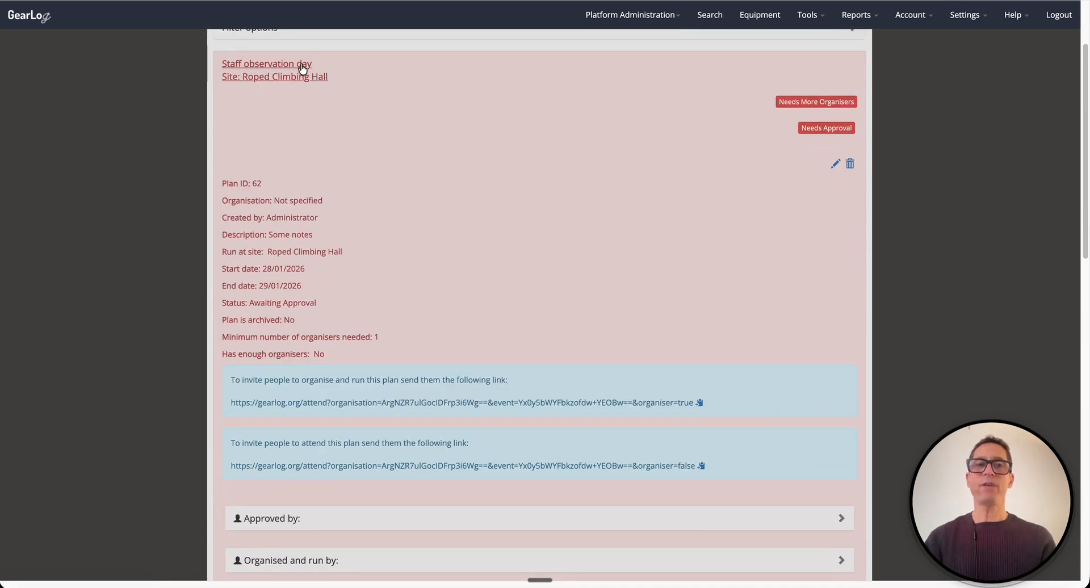
click(836, 164)
click(351, 96)
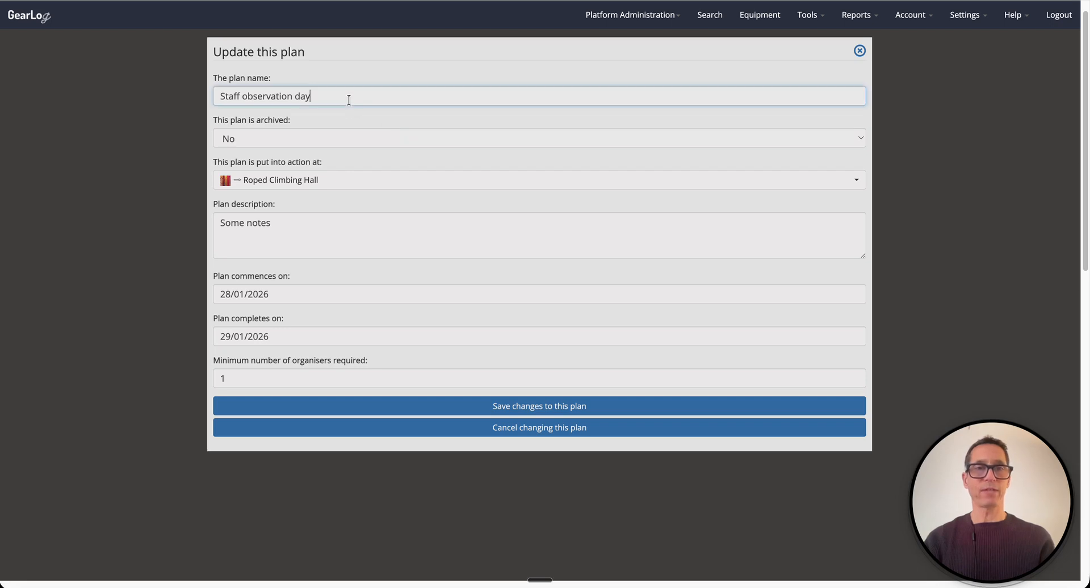
text(s)
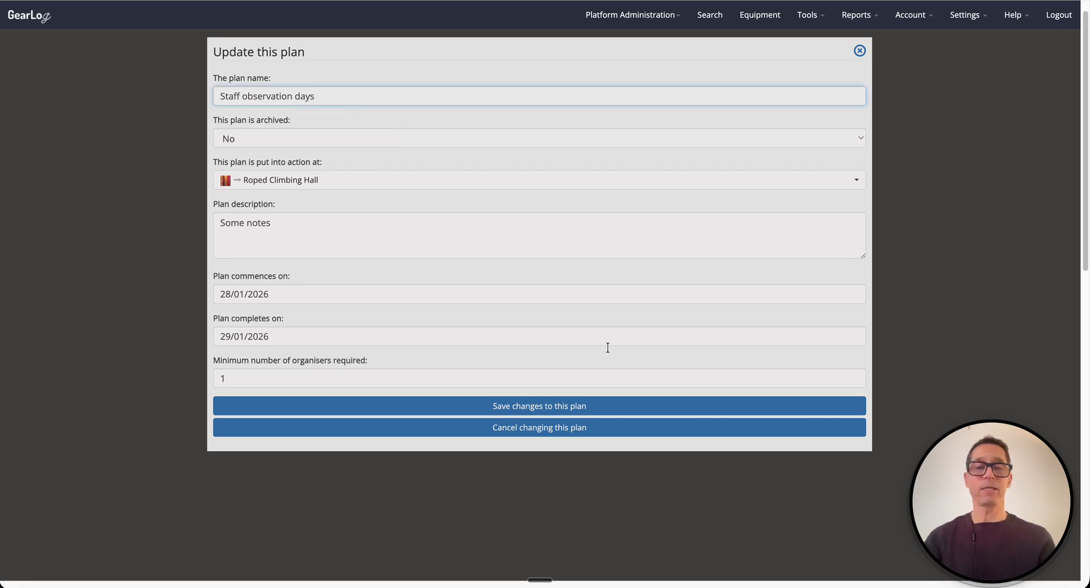
click(527, 408)
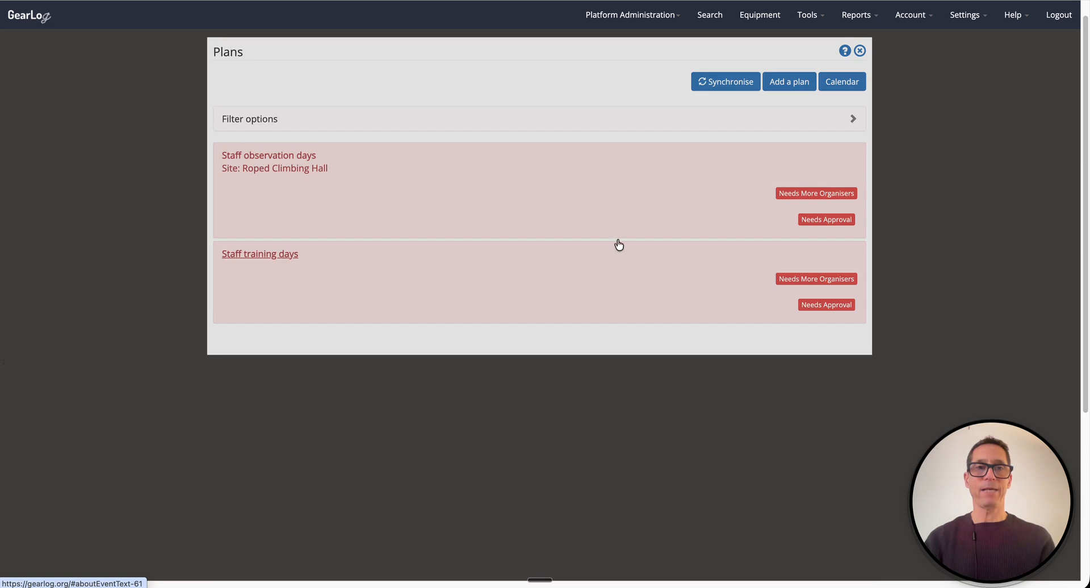
Step: Check the archive options in the edit form of the Staff observation days plan and leave without saving
click(562, 188)
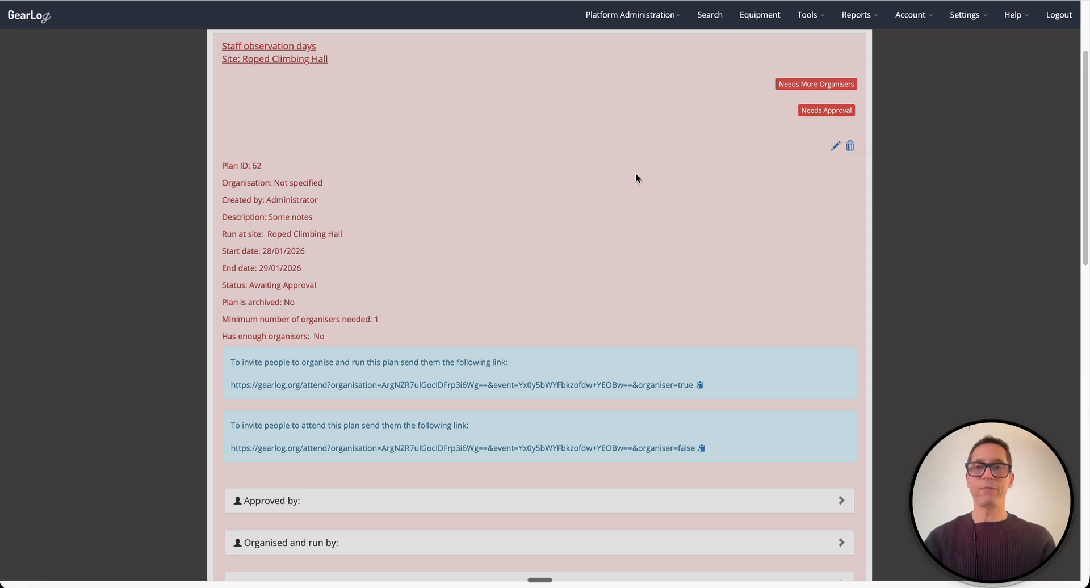
click(836, 148)
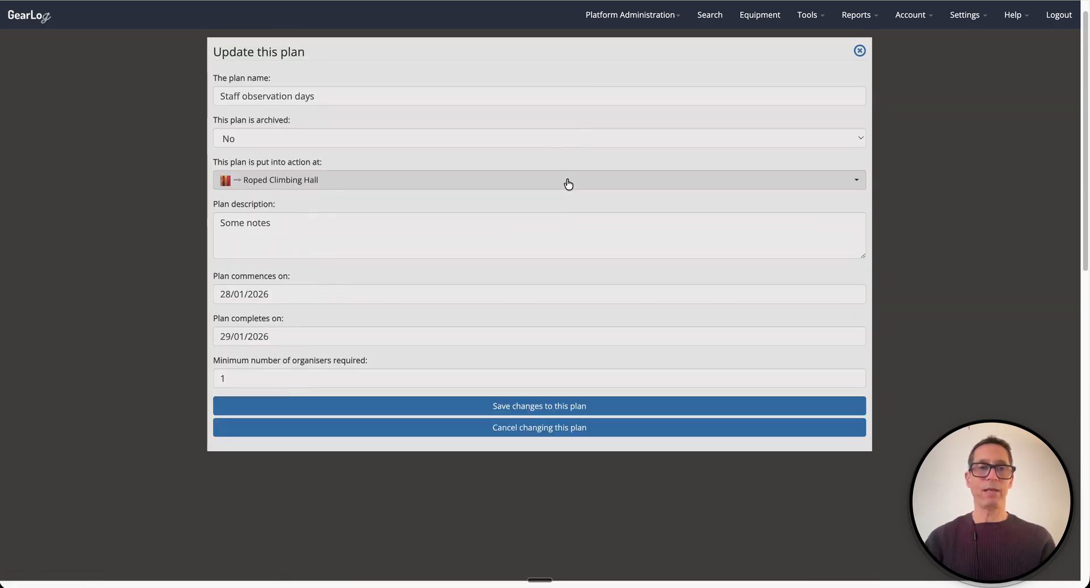
click(236, 134)
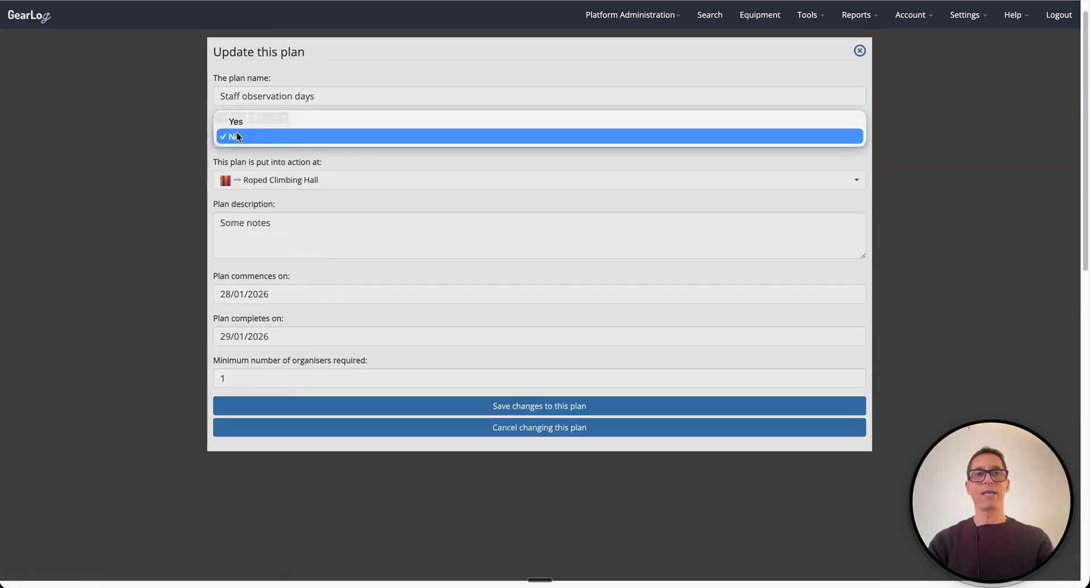
click(560, 431)
click(560, 429)
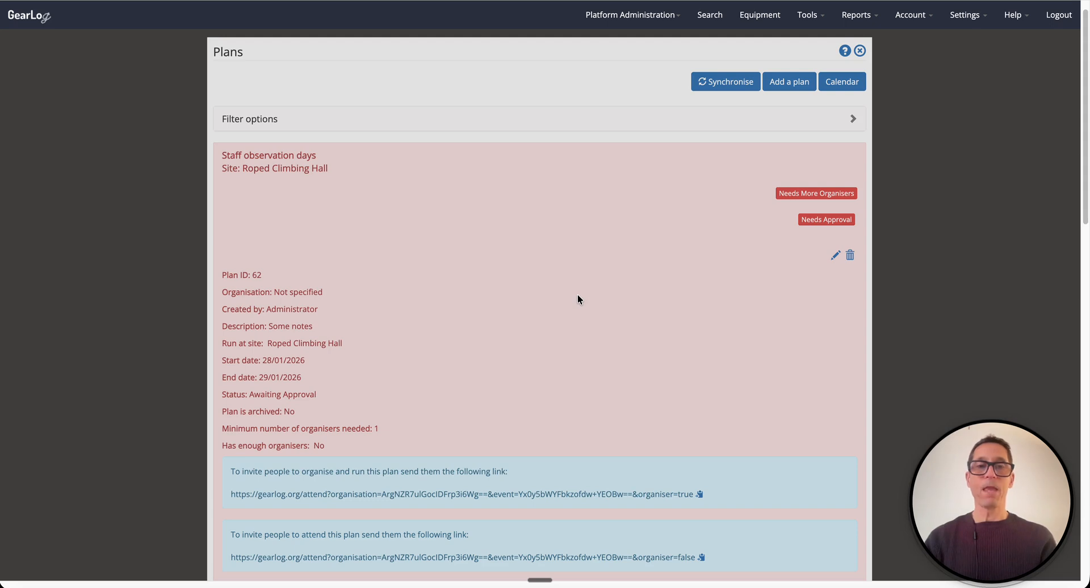
Step: Review the Staff observation days plan's details, invitation links, and its approval, organiser and attendee sections
scroll(578, 295, down, 2)
scroll(584, 296, down, 3)
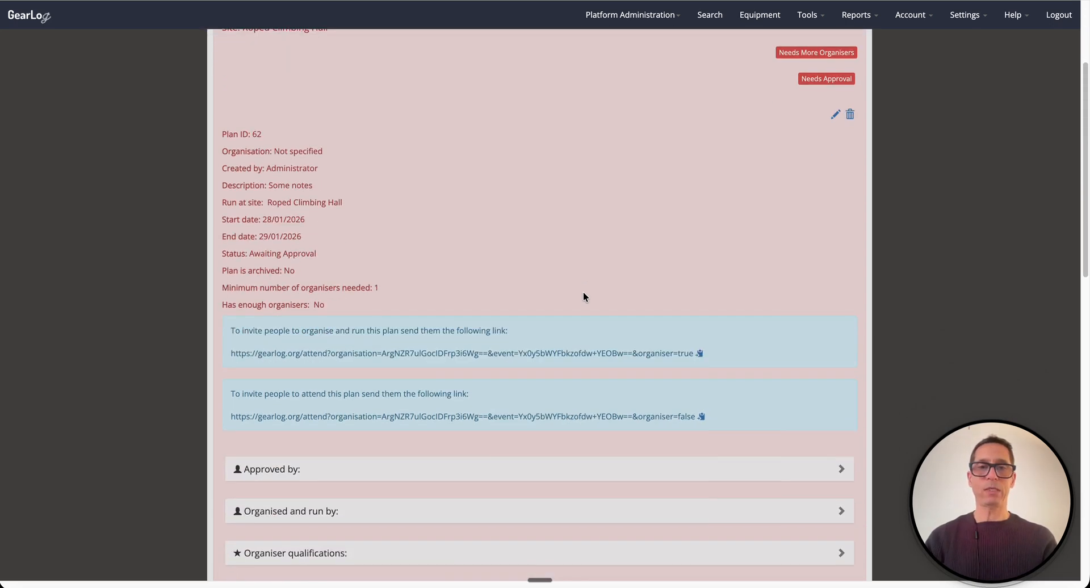
scroll(581, 272, down, 1)
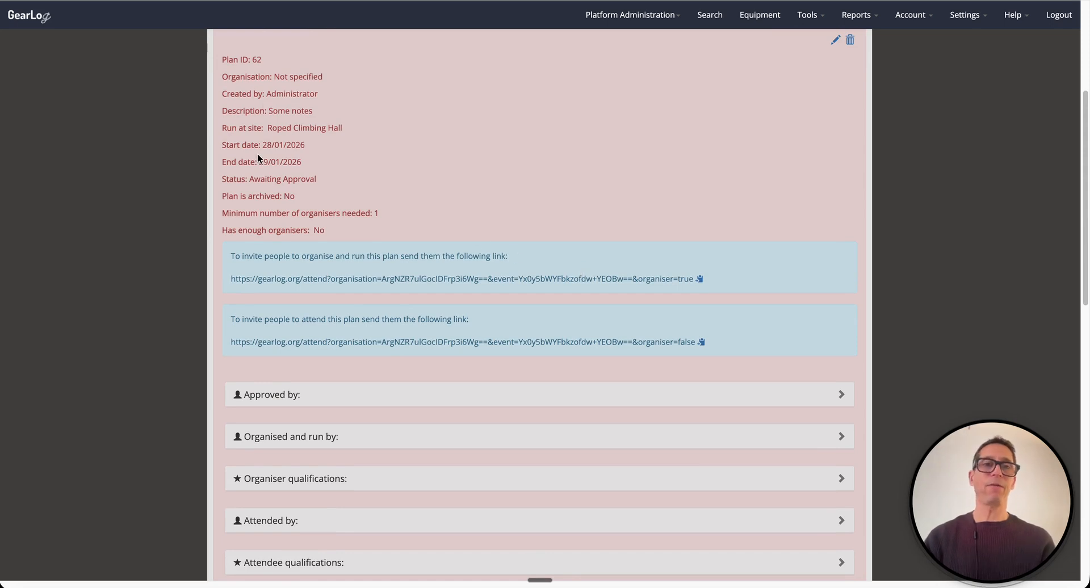
Step: Review the Staff observation days plan's site, start and end dates, organiser requirement, invitation links and collapsed sections
drag(263, 128, 358, 129)
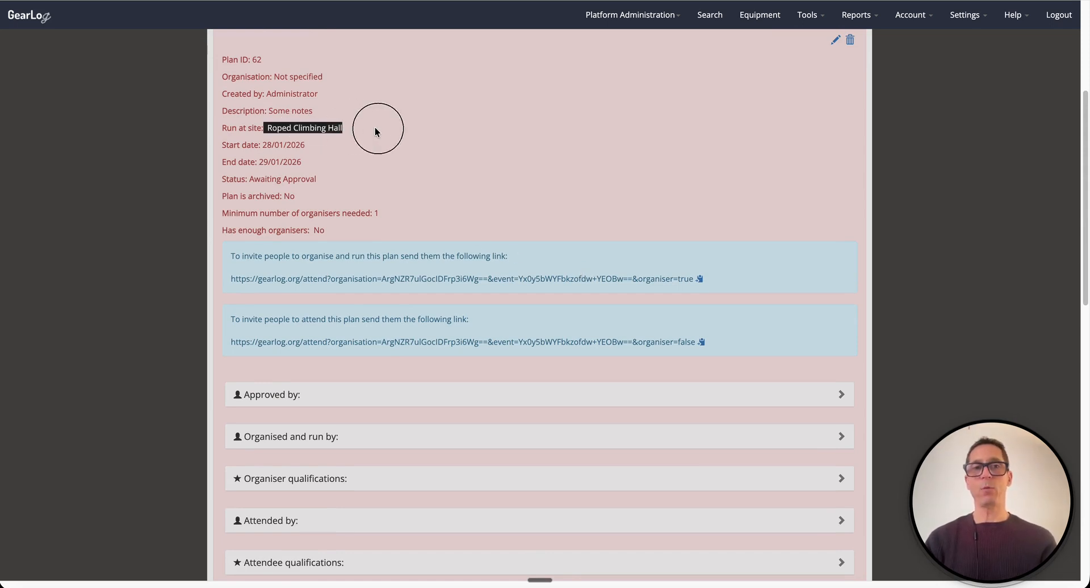
drag(312, 166, 207, 146)
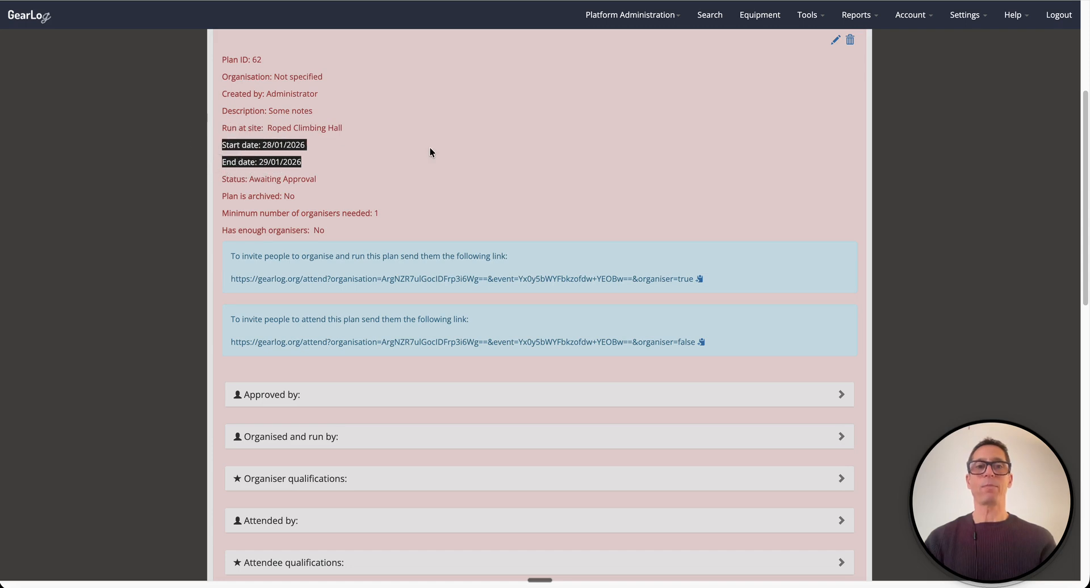
scroll(430, 148, down, 2)
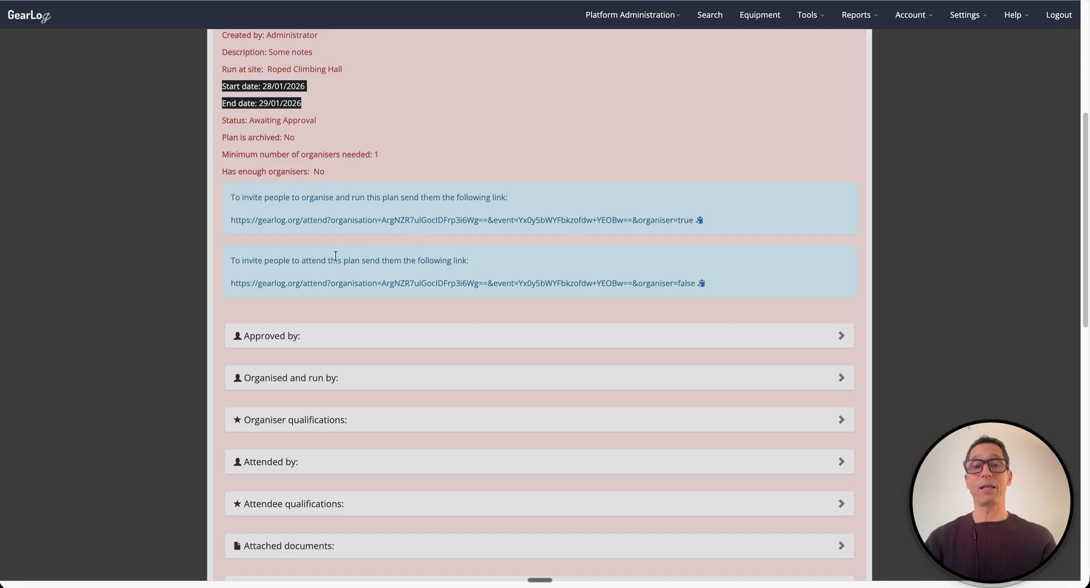
scroll(460, 258, up, 5)
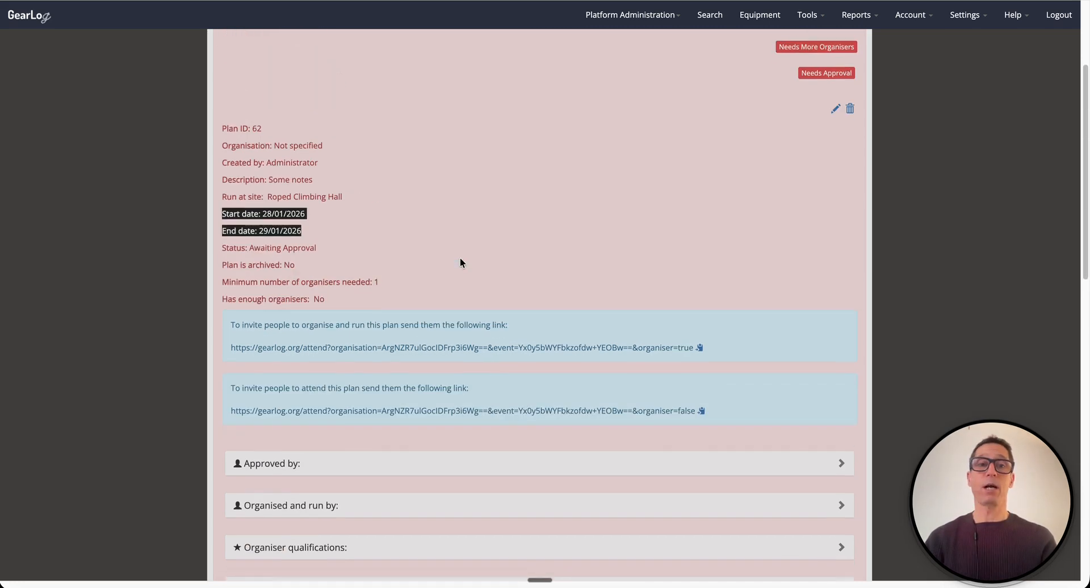
scroll(461, 265, down, 6)
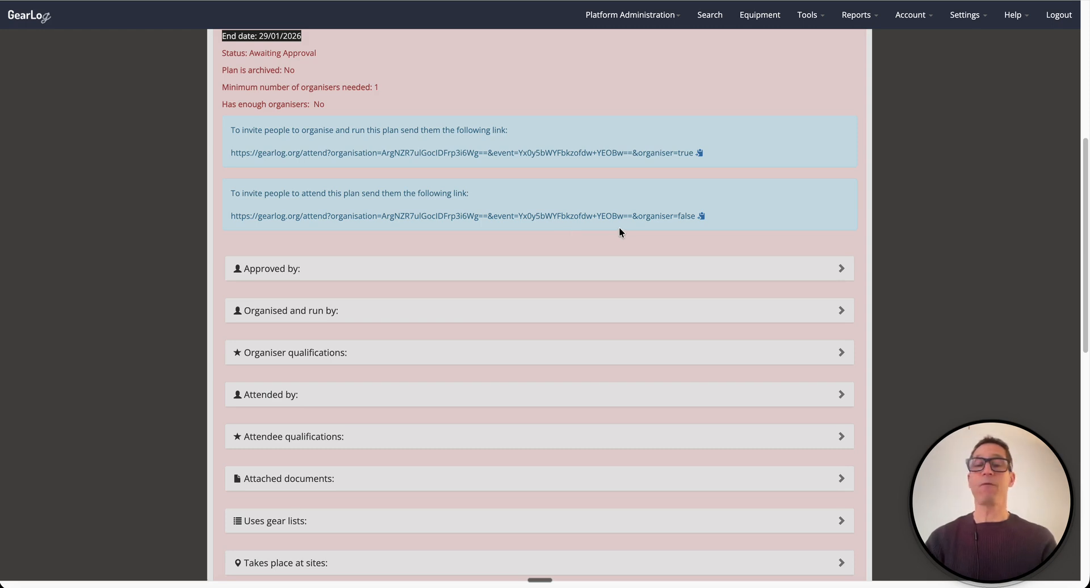
scroll(621, 226, up, 2)
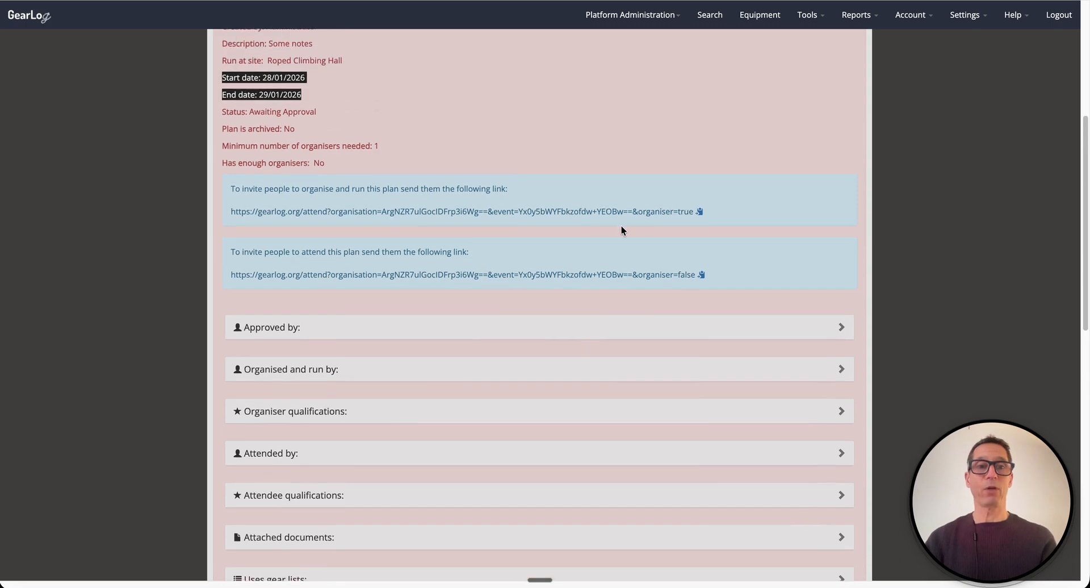
scroll(622, 230, down, 4)
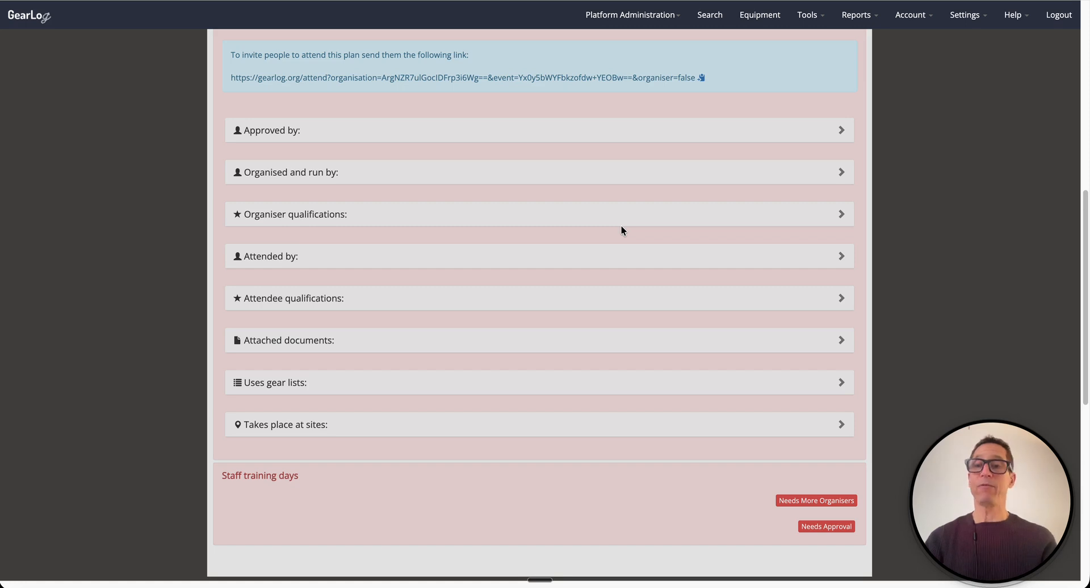
scroll(621, 226, down, 1)
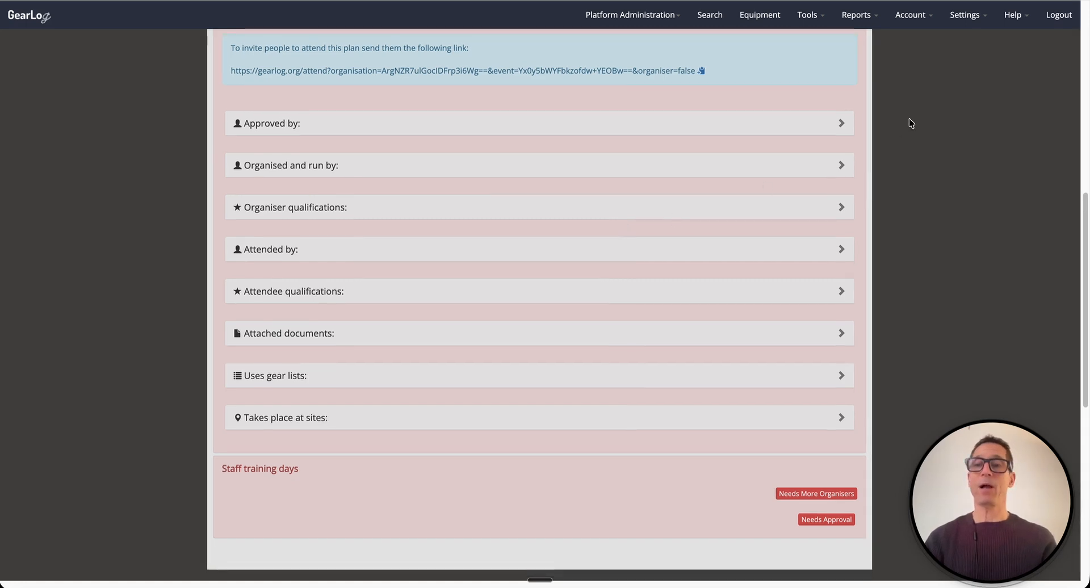
Step: Add the first user in the selection list as an approver of the Staff observation days plan and save
click(815, 129)
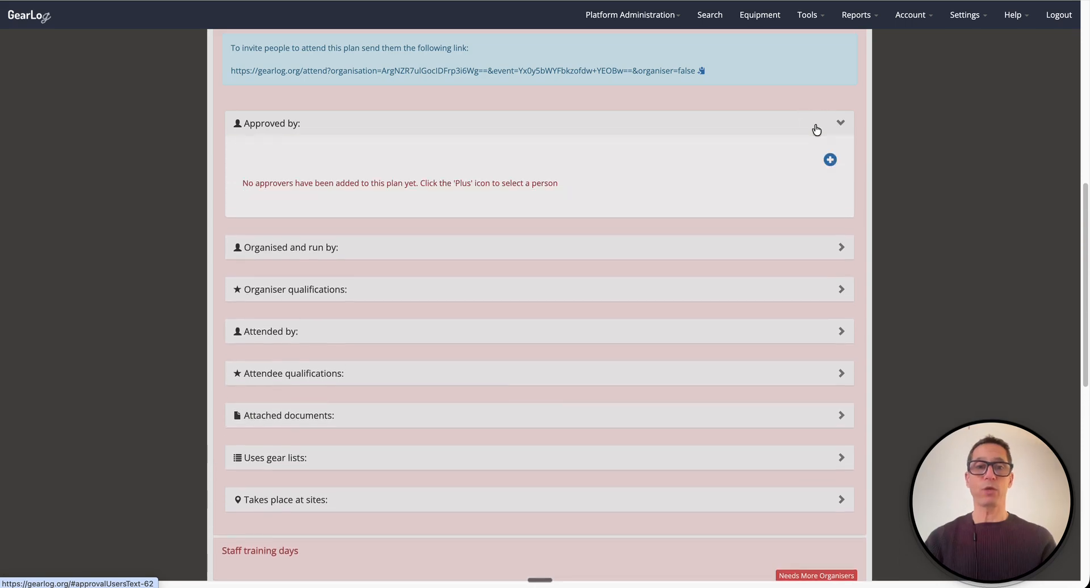
click(830, 161)
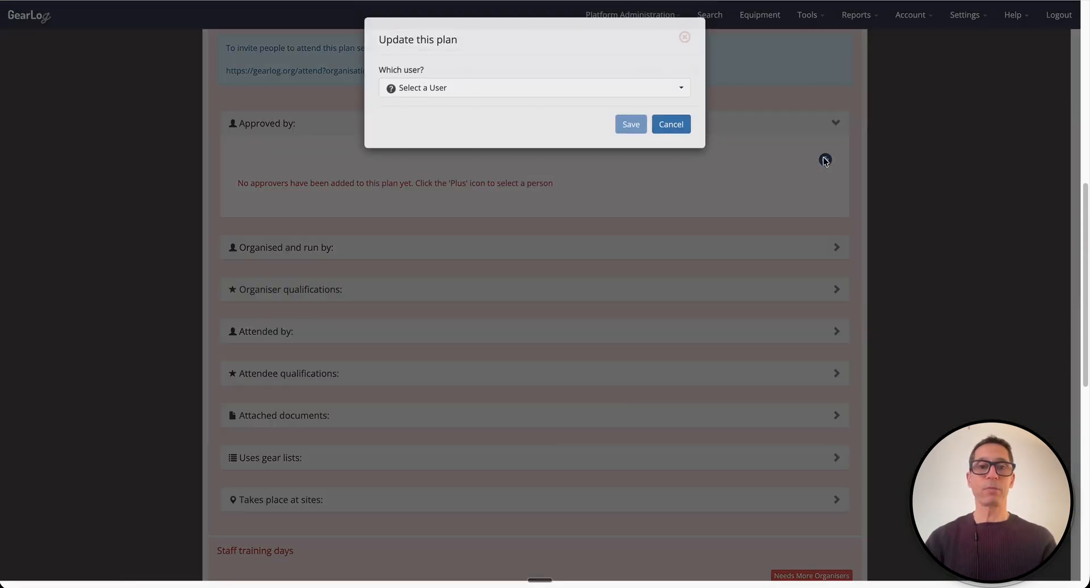
click(443, 89)
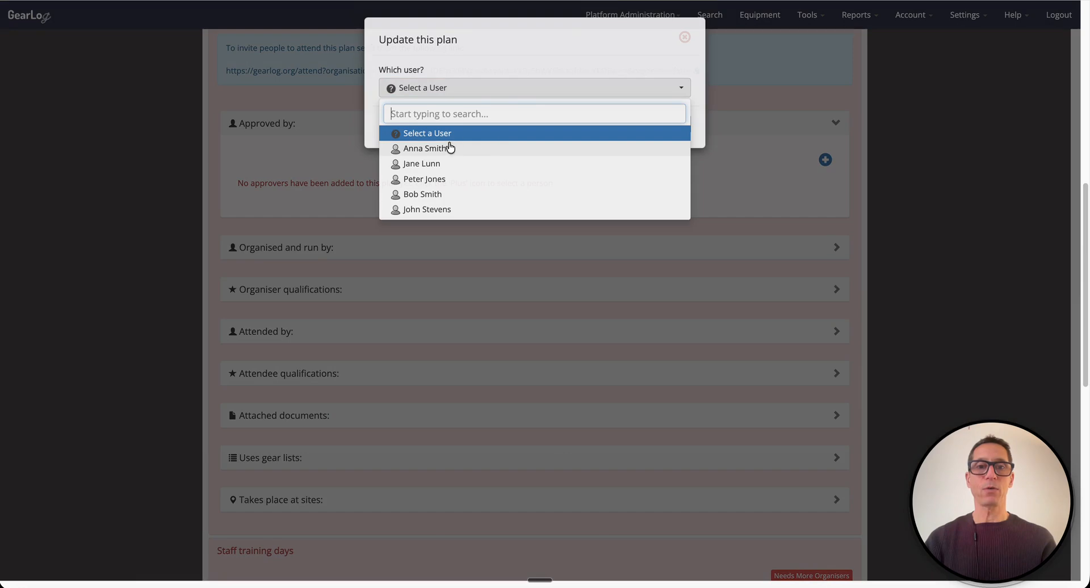
click(423, 149)
click(630, 124)
scroll(705, 193, down, 2)
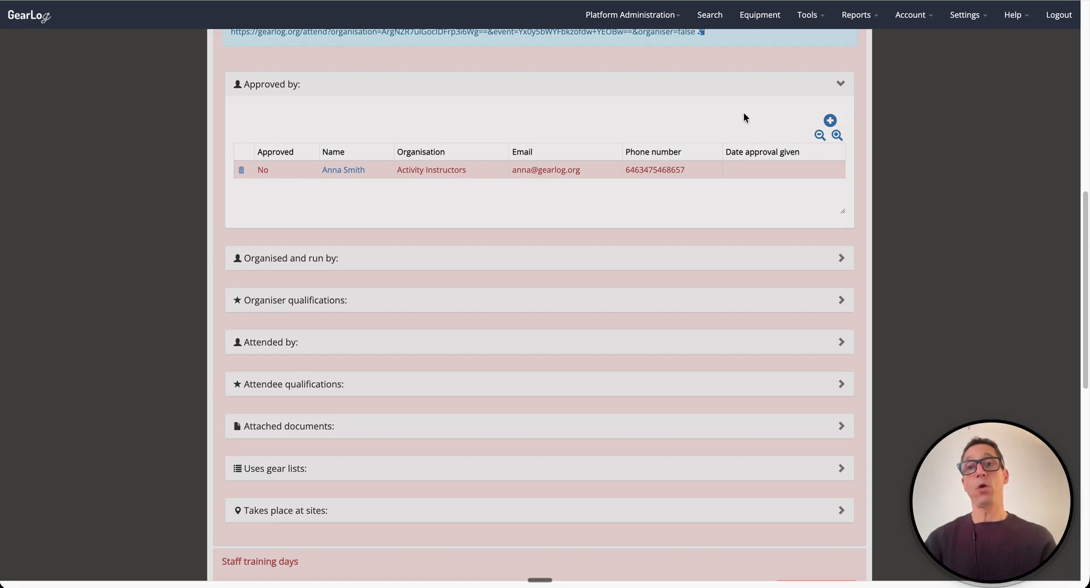
Step: Add the third user in the selection list as the plan's organiser, save, and reopen the Organised and run by section to check the entry
scroll(744, 113, down, 3)
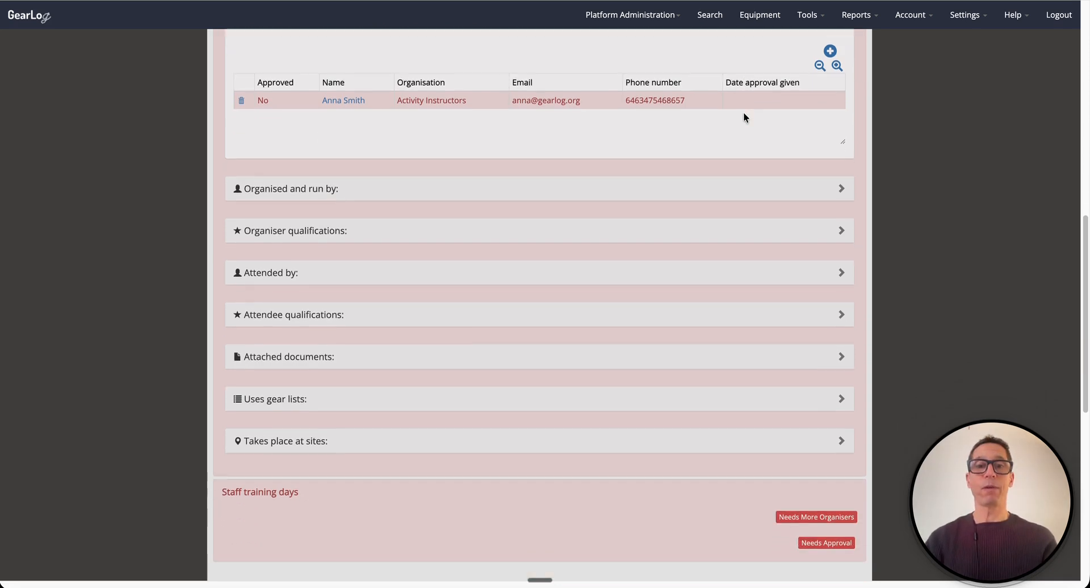
click(805, 193)
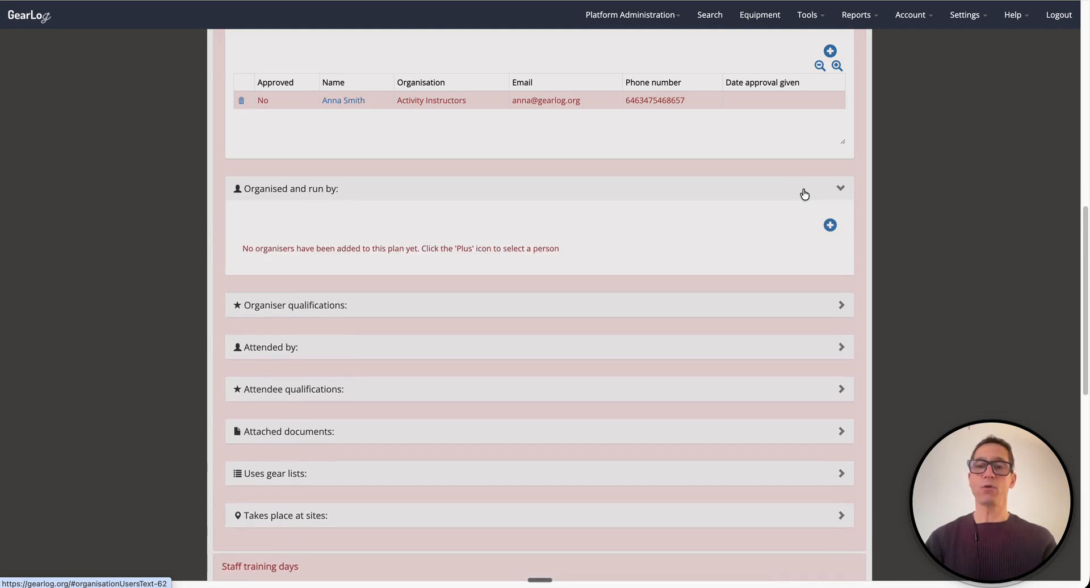
click(826, 210)
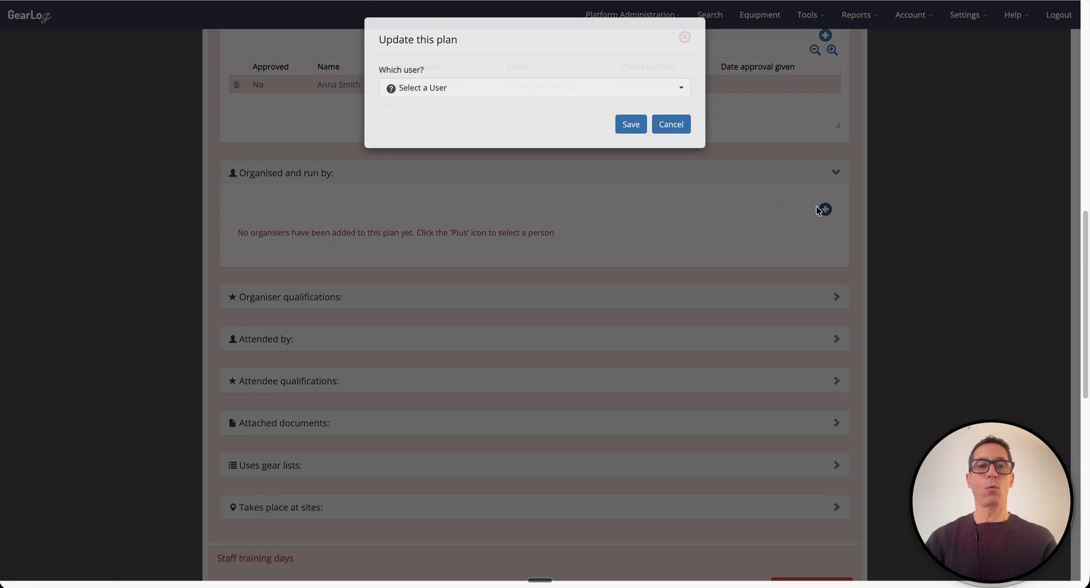
click(429, 89)
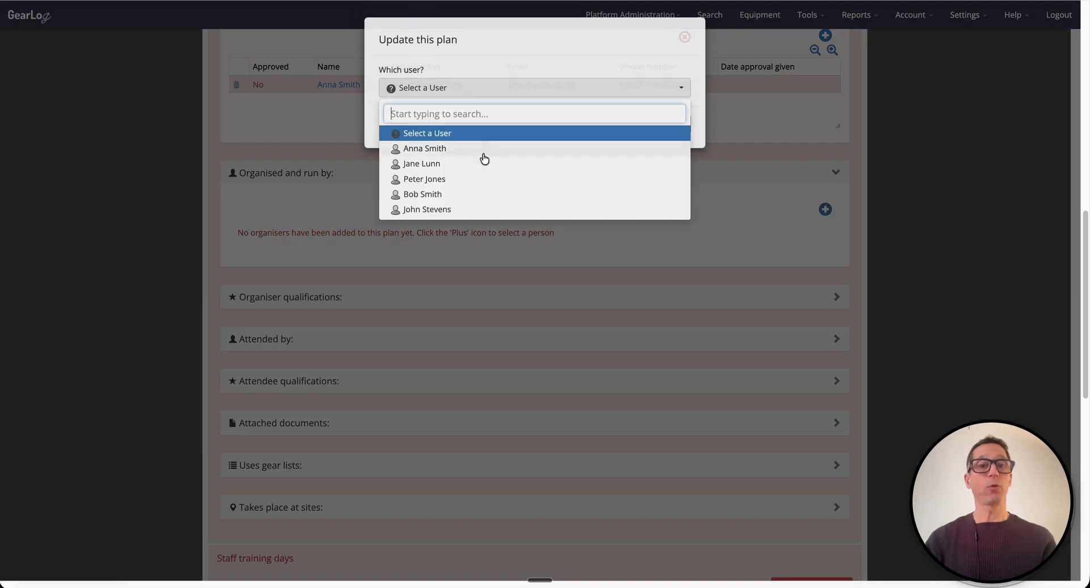
click(431, 179)
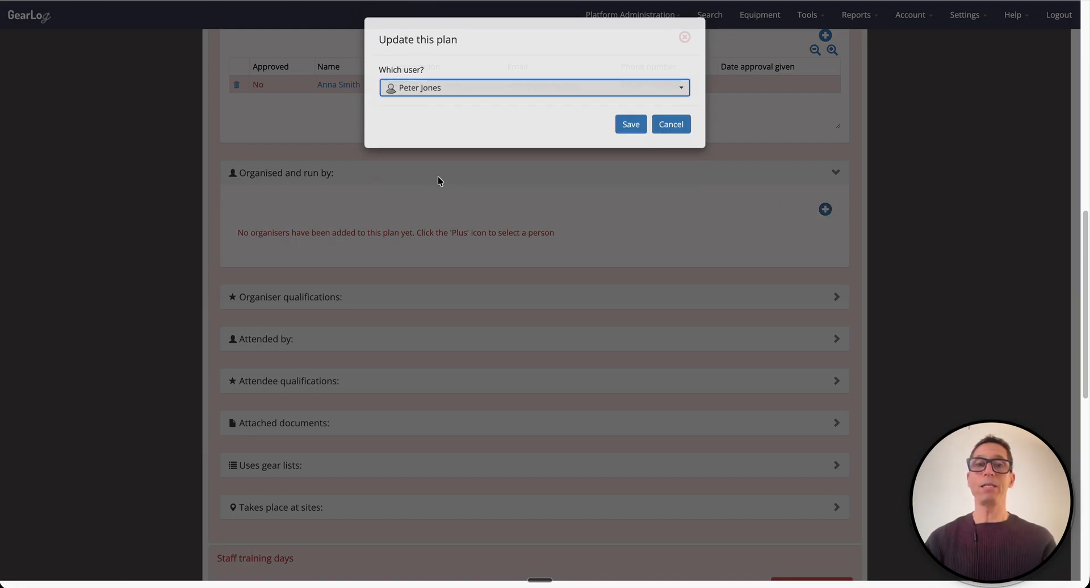
click(628, 128)
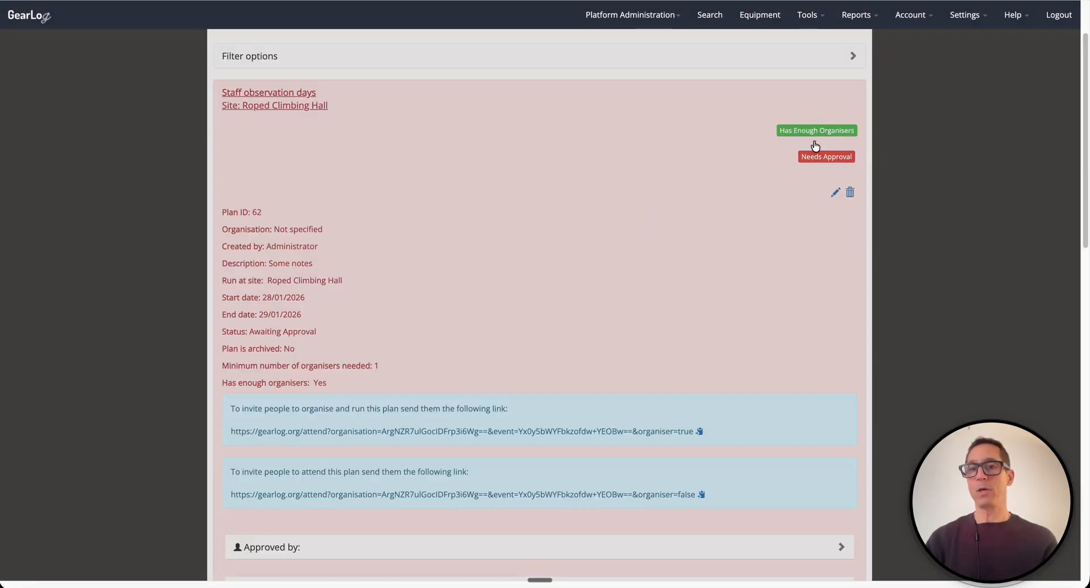
scroll(661, 160, down, 7)
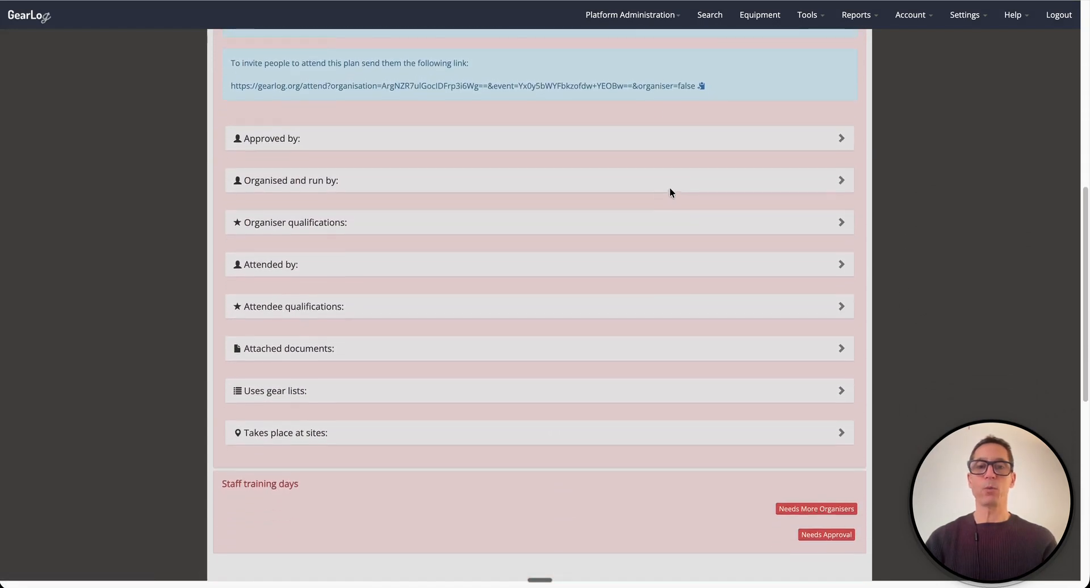
click(662, 184)
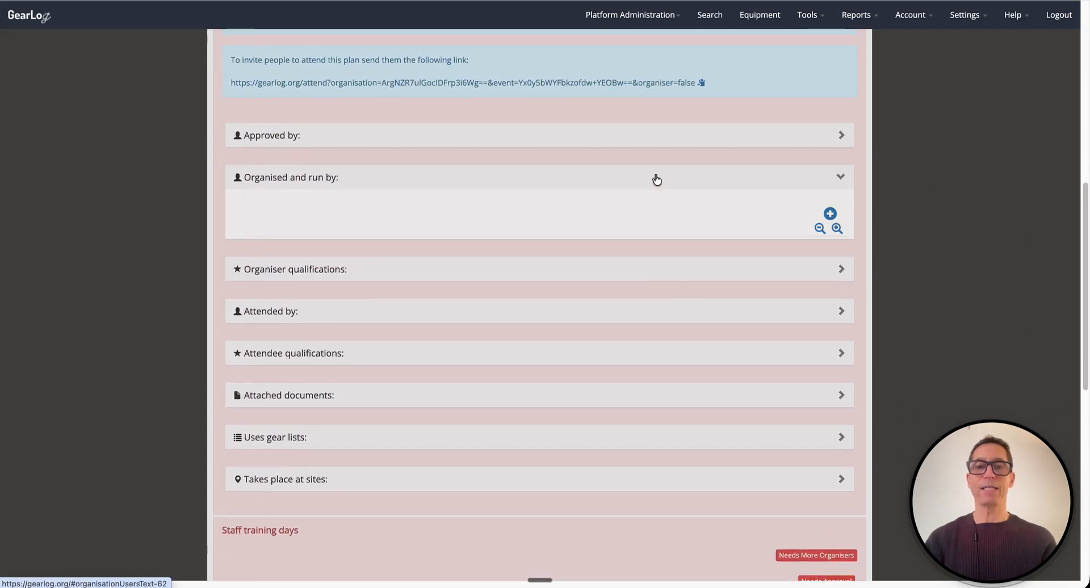
scroll(655, 179, down, 2)
click(654, 180)
scroll(653, 177, down, 2)
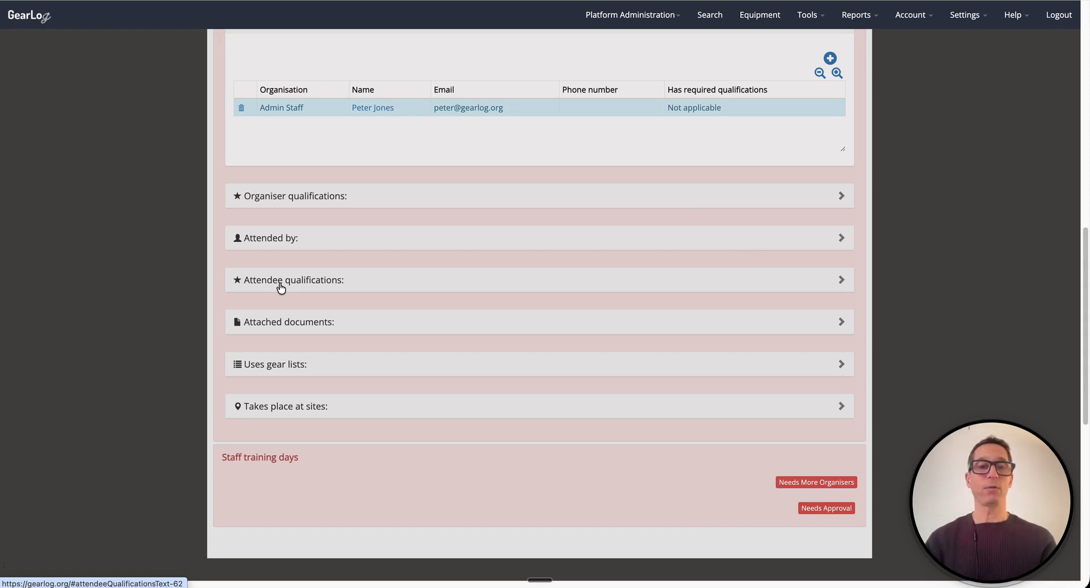
Step: Add Climbing Wall Development Instructor as a required organiser qualification for the plan and save it
click(414, 196)
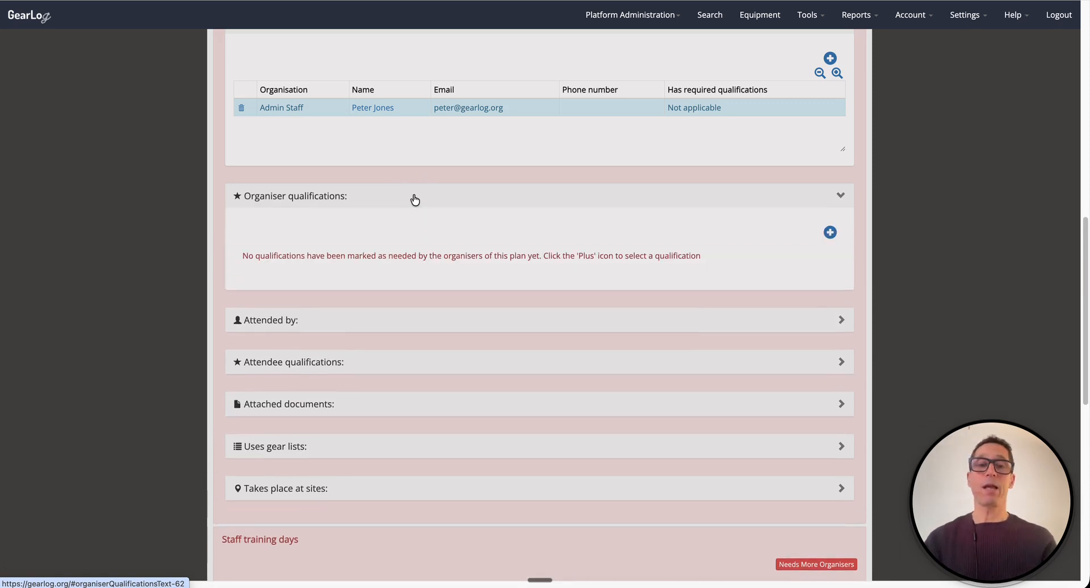
click(830, 232)
click(497, 88)
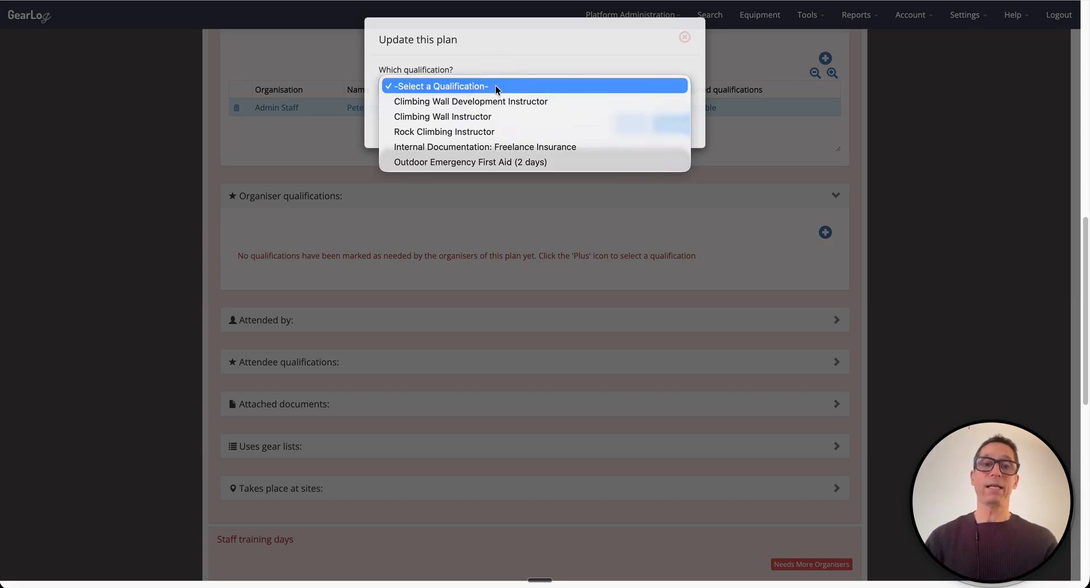
click(533, 102)
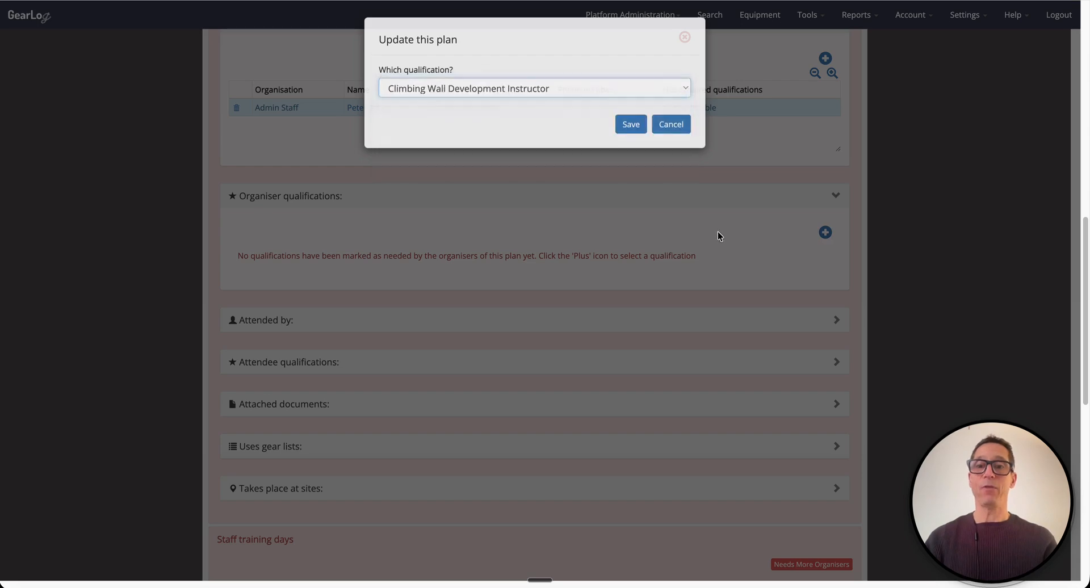
click(631, 123)
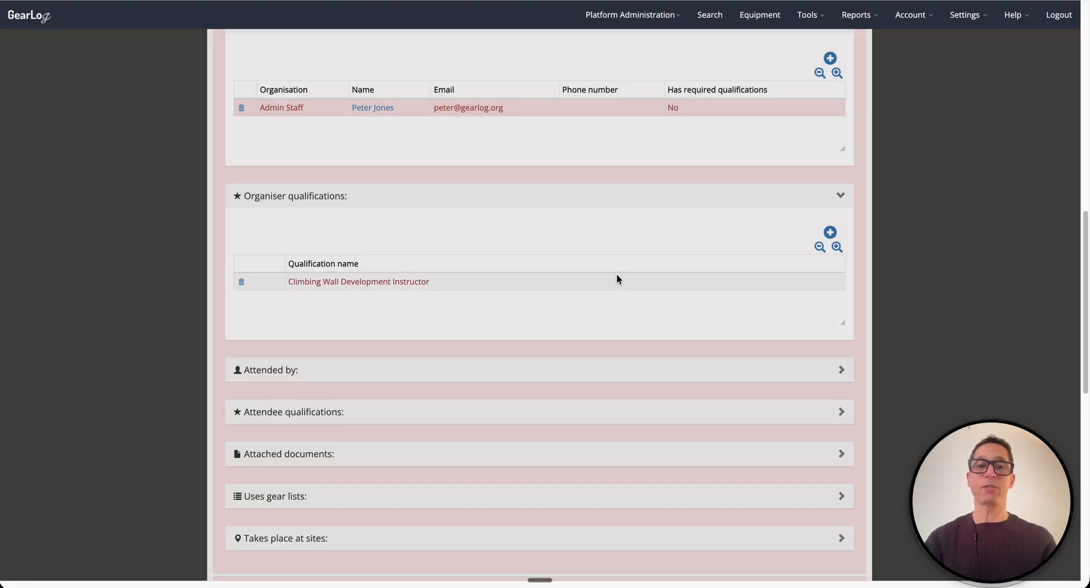
Step: Add Outdoor Emergency First Aid (2 days) as a further required organiser qualification and save it
scroll(617, 277, down, 1)
click(830, 227)
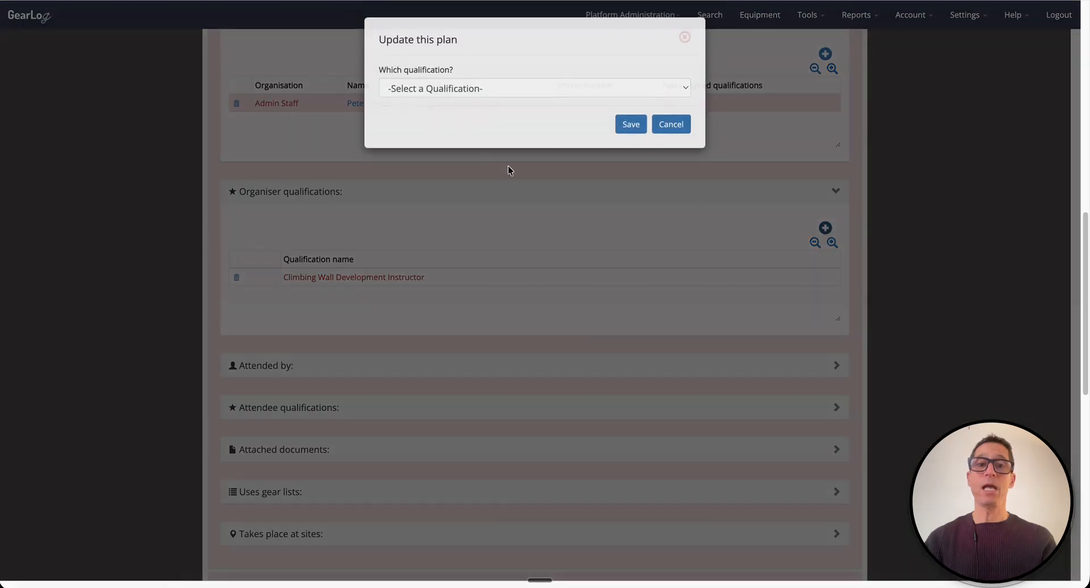
click(467, 86)
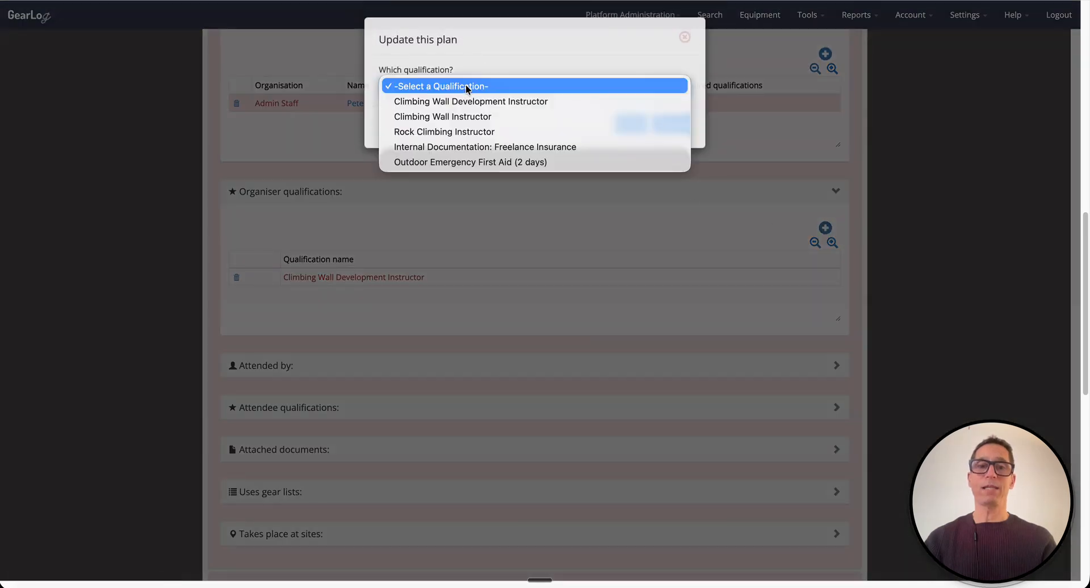
click(527, 165)
click(629, 124)
scroll(621, 226, down, 2)
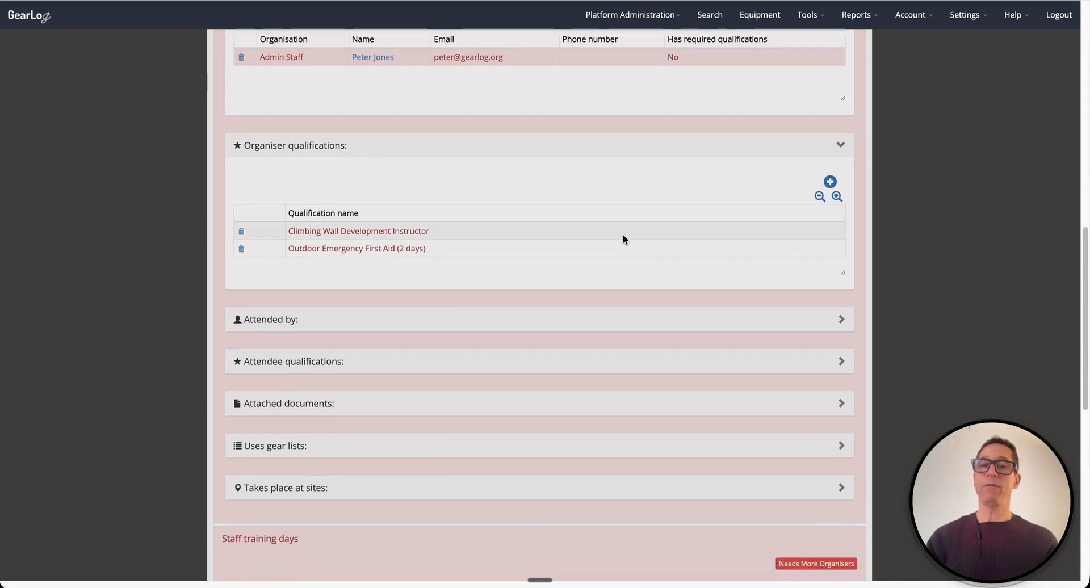
Step: Add the second user in the selection list as an attendee of the plan and save
scroll(623, 239, down, 1)
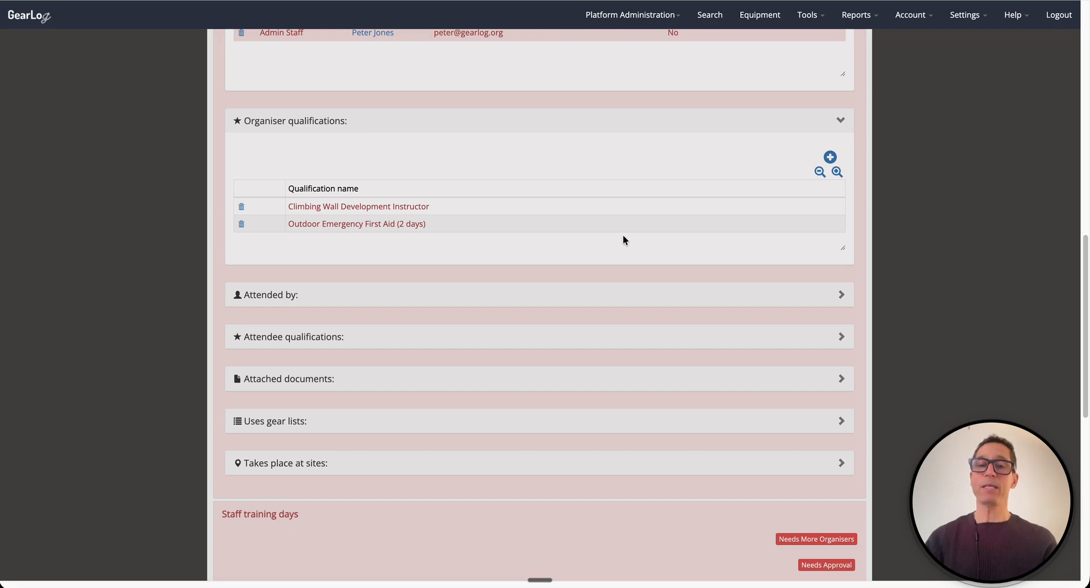
scroll(623, 239, down, 1)
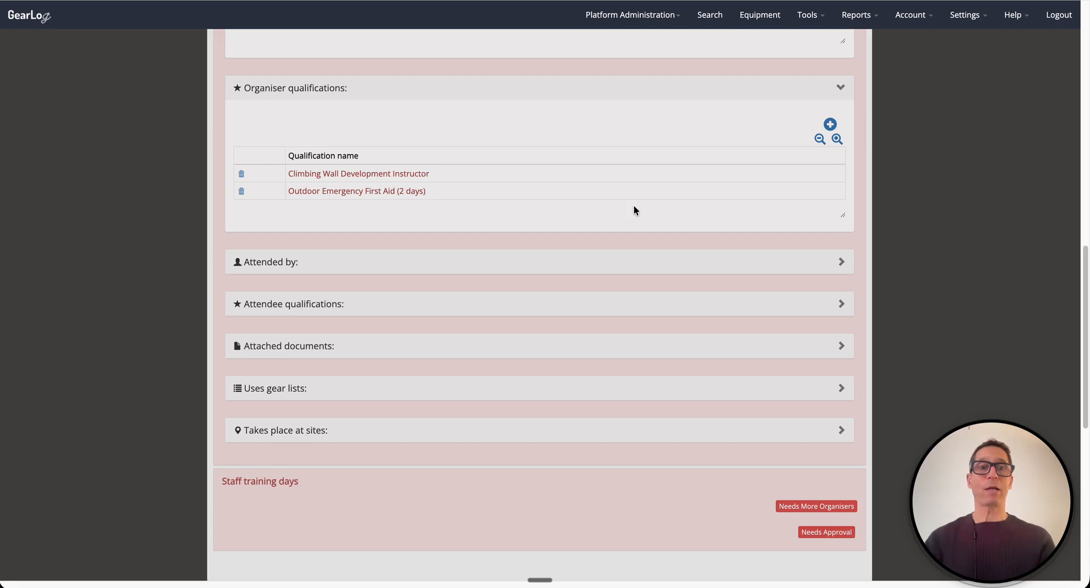
scroll(634, 206, down, 1)
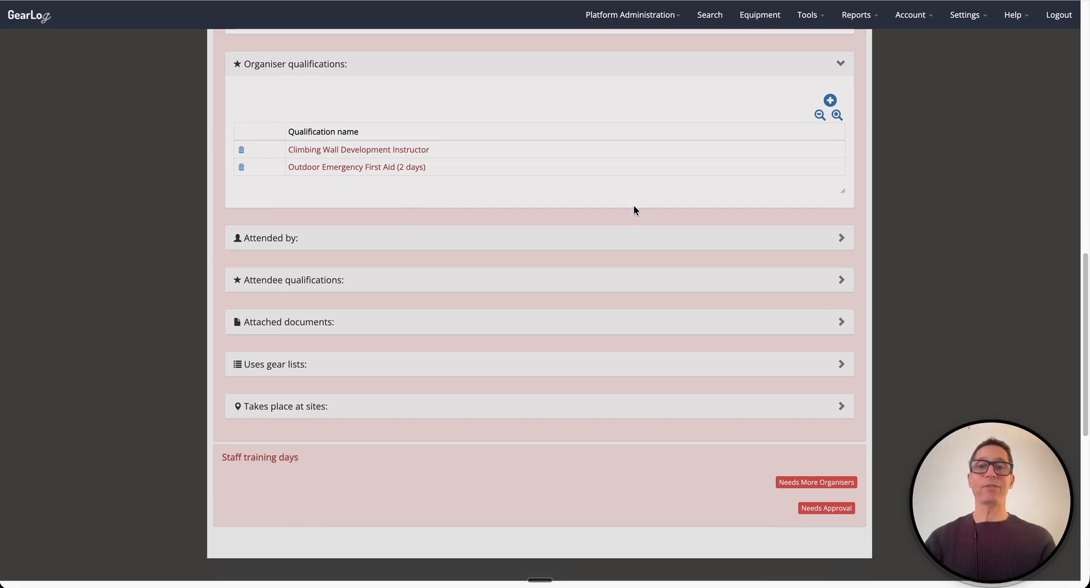
click(680, 243)
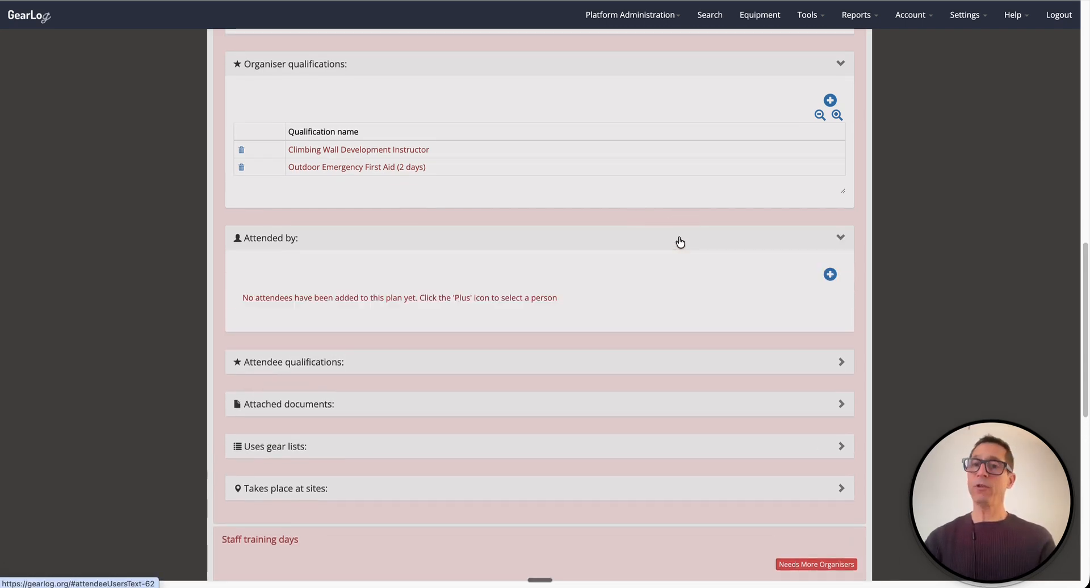
scroll(680, 242, down, 2)
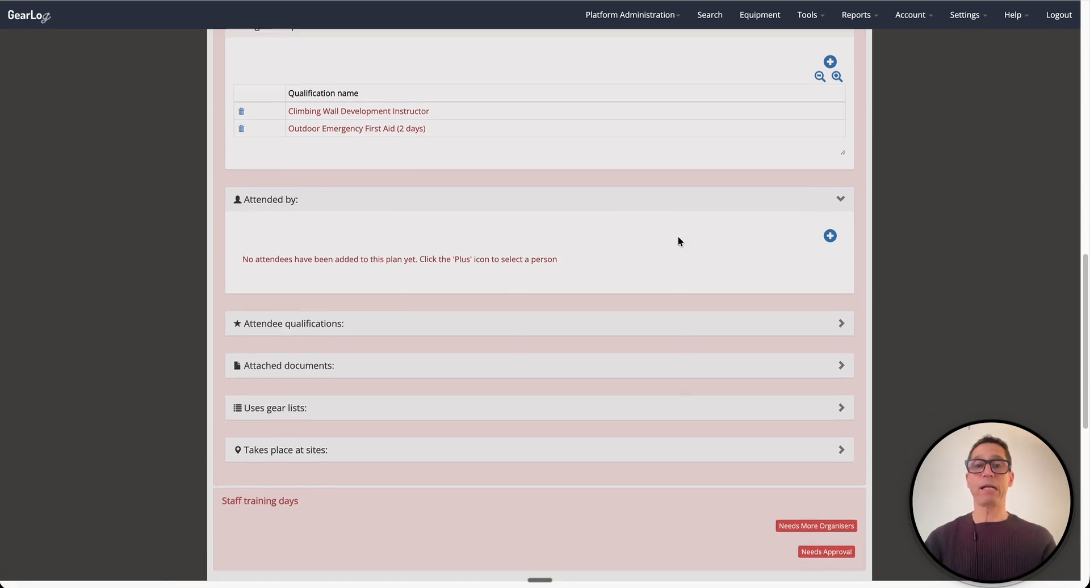
click(830, 237)
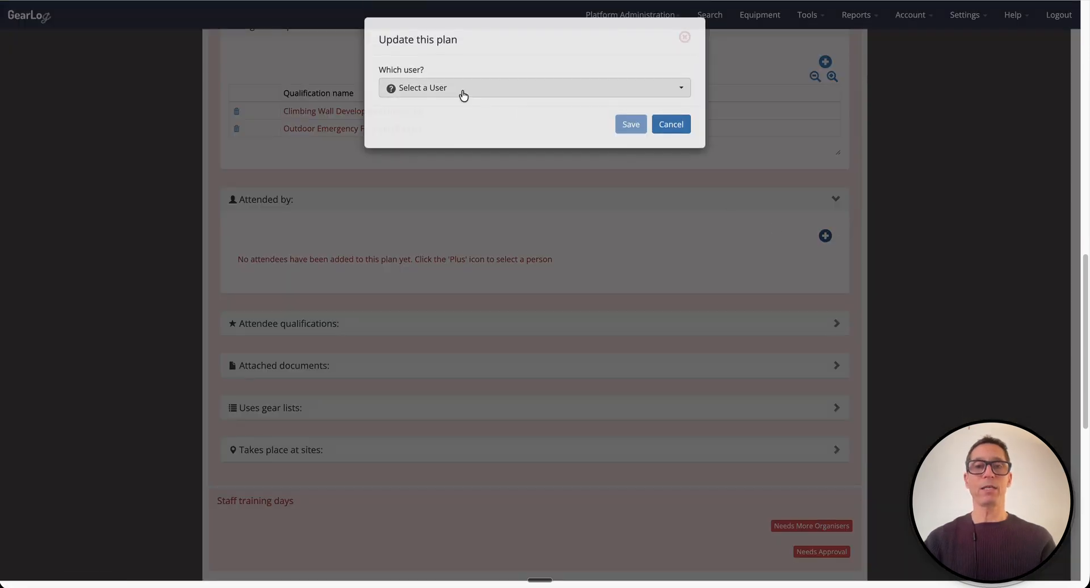
click(463, 93)
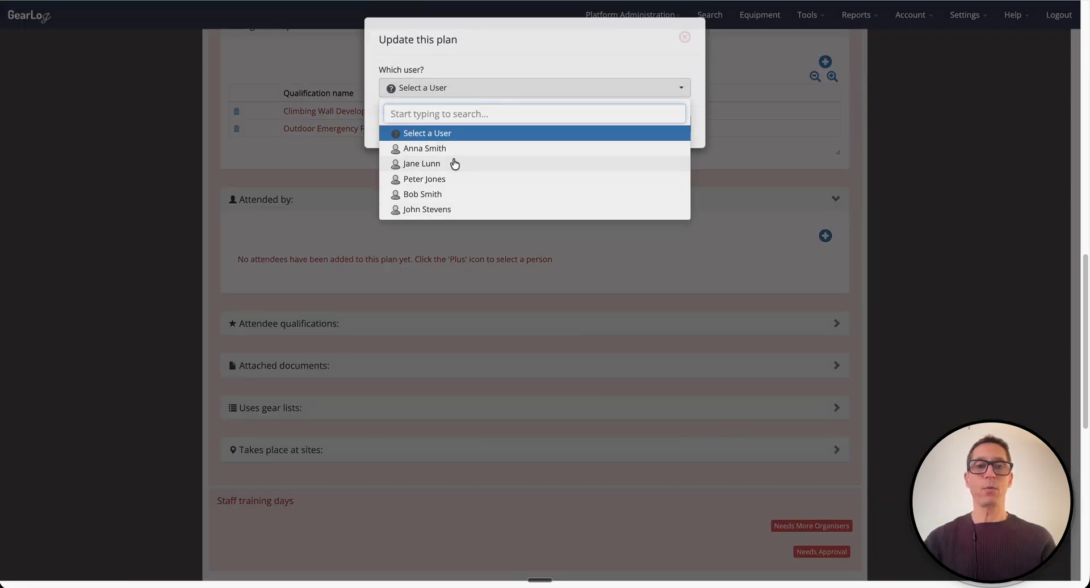
click(429, 166)
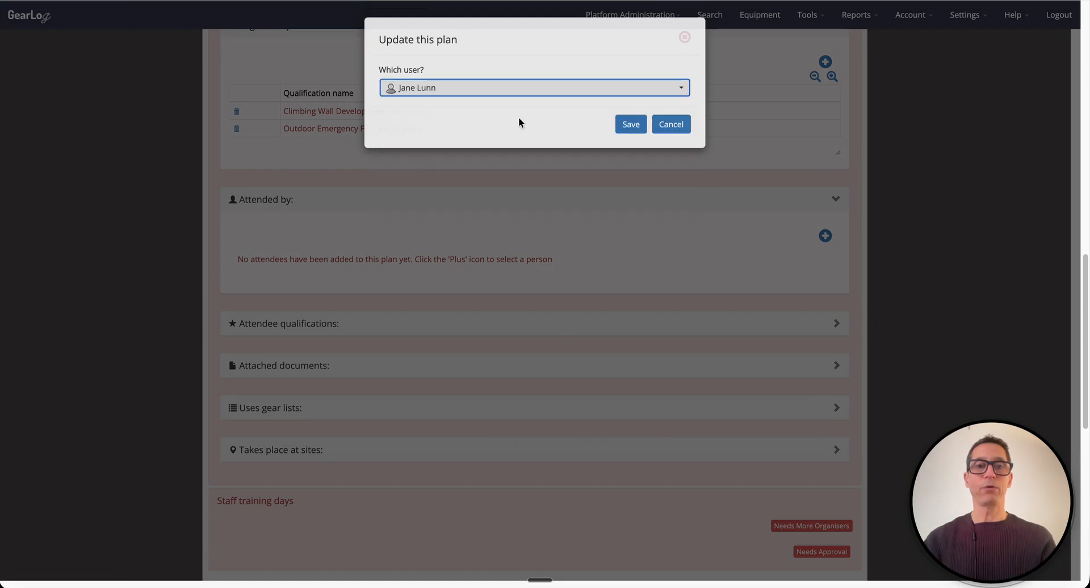
click(629, 122)
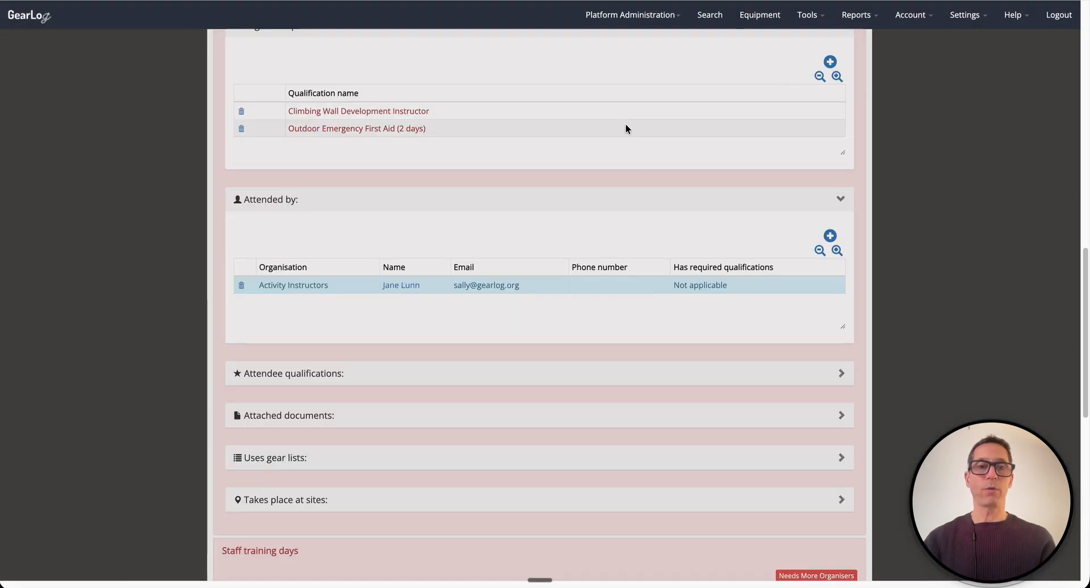
Step: Add the last user in the selection list as a further attendee and save the plan
click(830, 236)
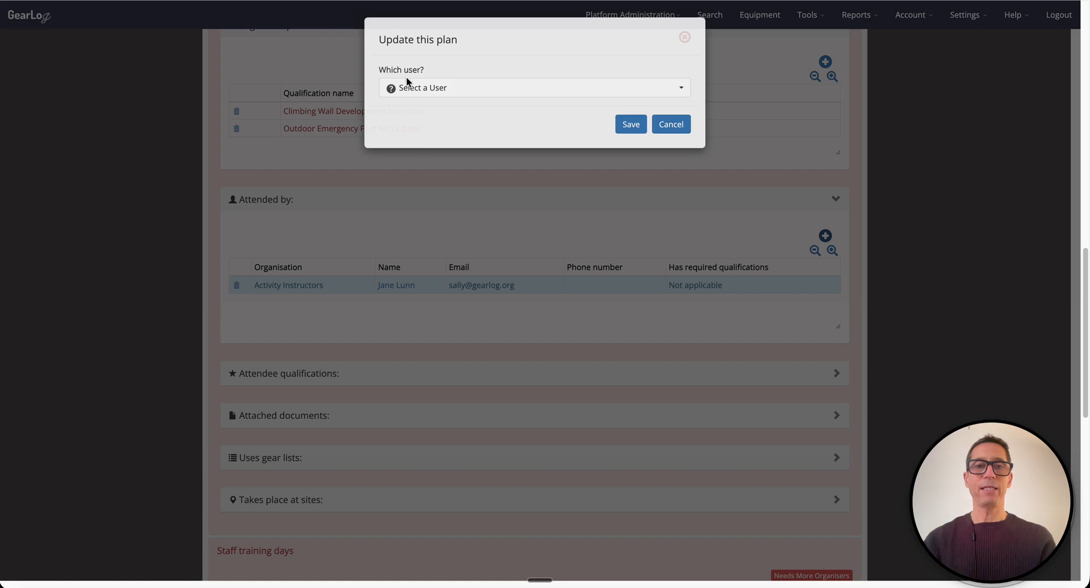
click(407, 88)
click(430, 209)
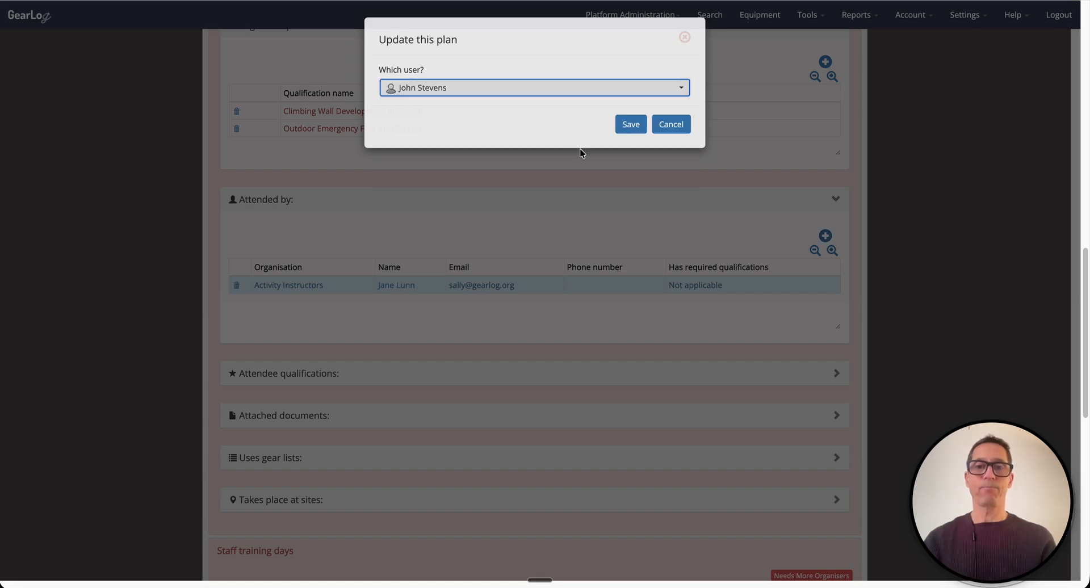
click(628, 123)
Step: Expand the Approved by section and review the plan's approver, organiser, organiser qualifications and attendee entries
scroll(636, 239, up, 7)
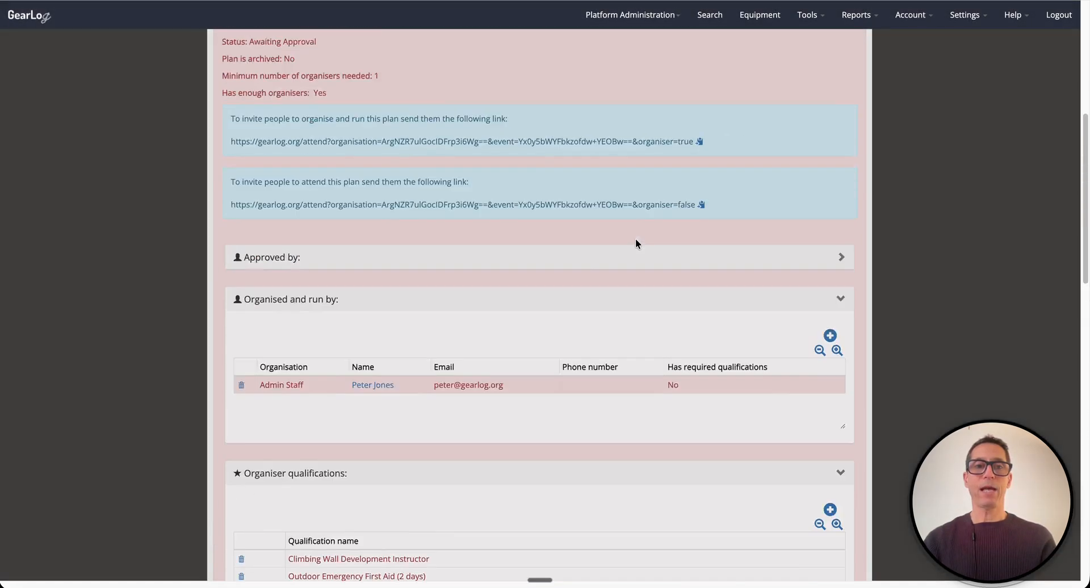
click(625, 222)
scroll(625, 224, down, 2)
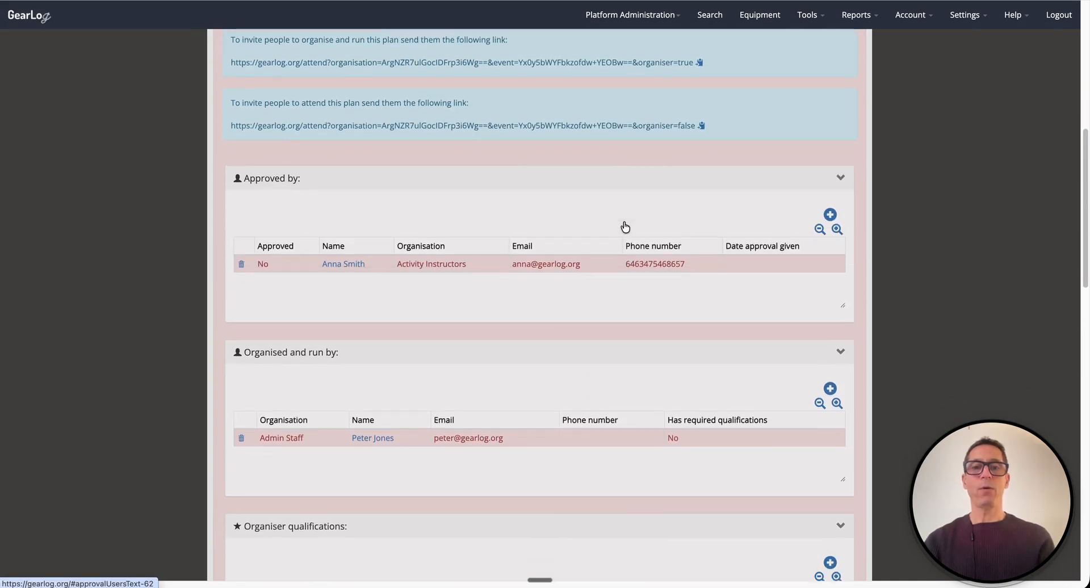
scroll(623, 222, down, 4)
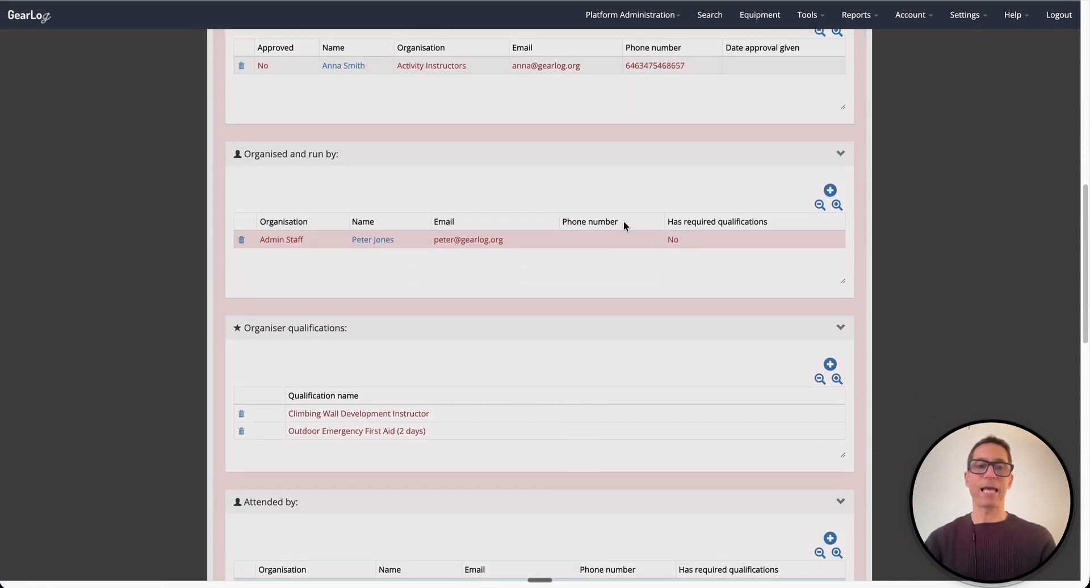
scroll(624, 226, down, 2)
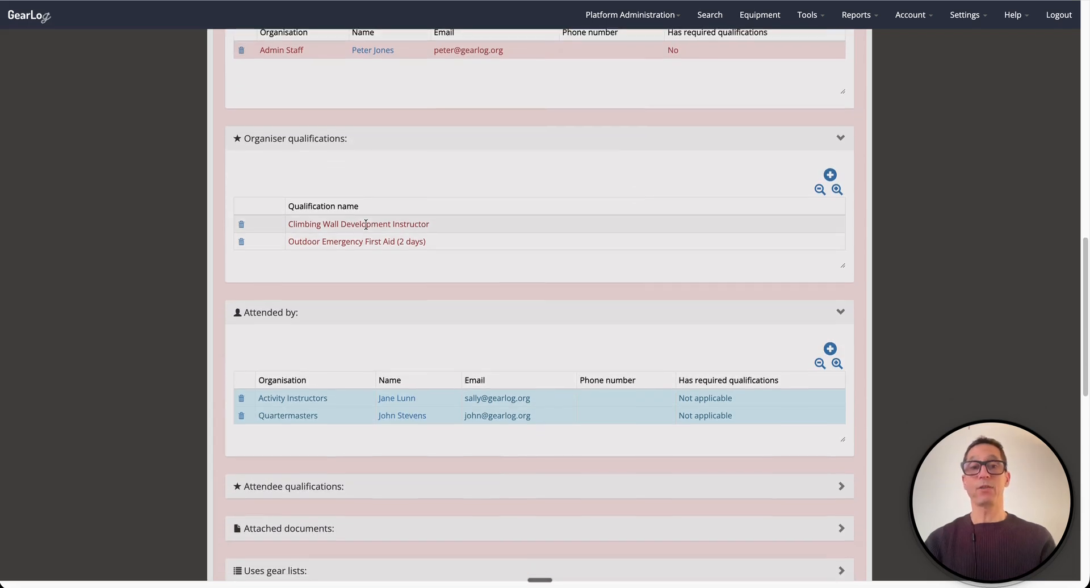
scroll(560, 224, down, 1)
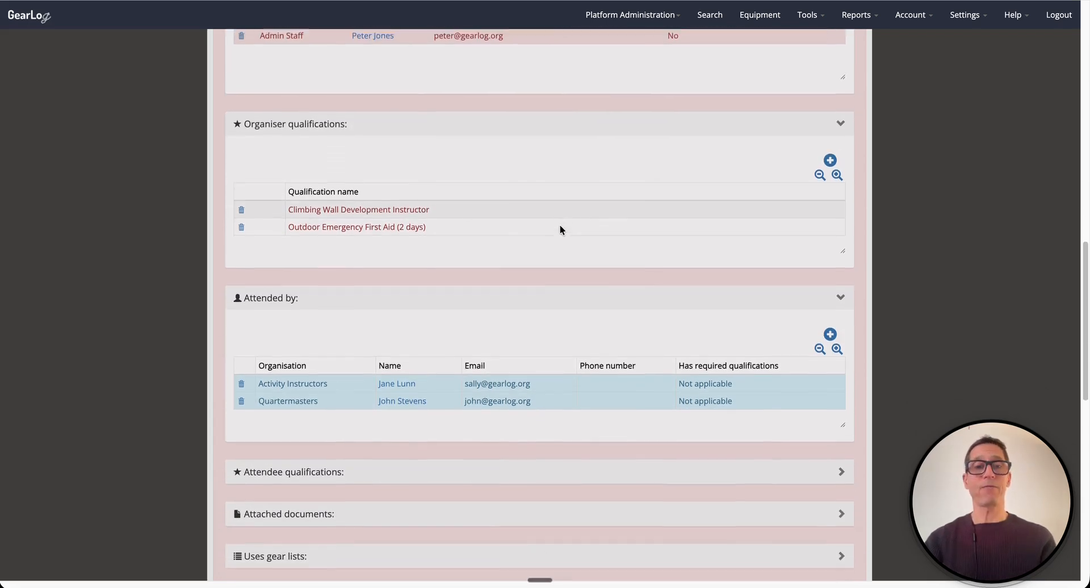
scroll(578, 194, down, 2)
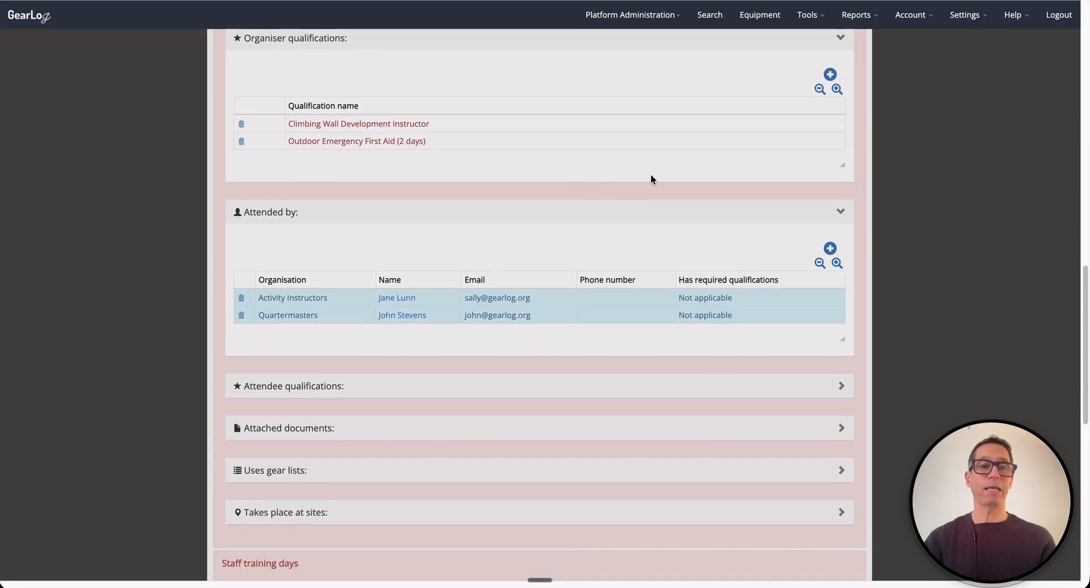
scroll(652, 175, down, 2)
click(291, 238)
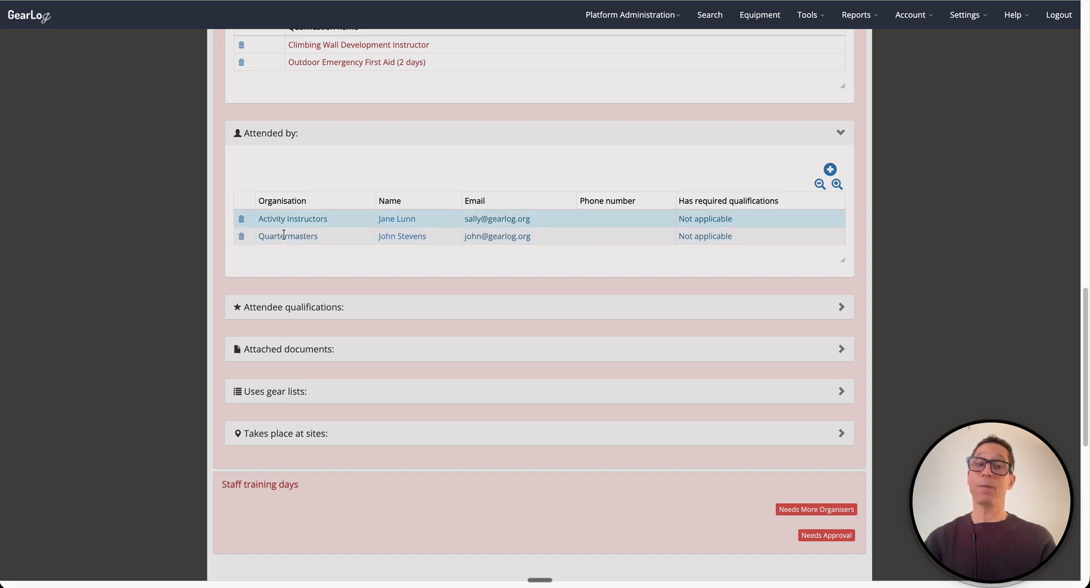
click(326, 238)
Step: Add Climbing Wall Instructor as a required attendee qualification for the plan and save it
scroll(380, 271, down, 2)
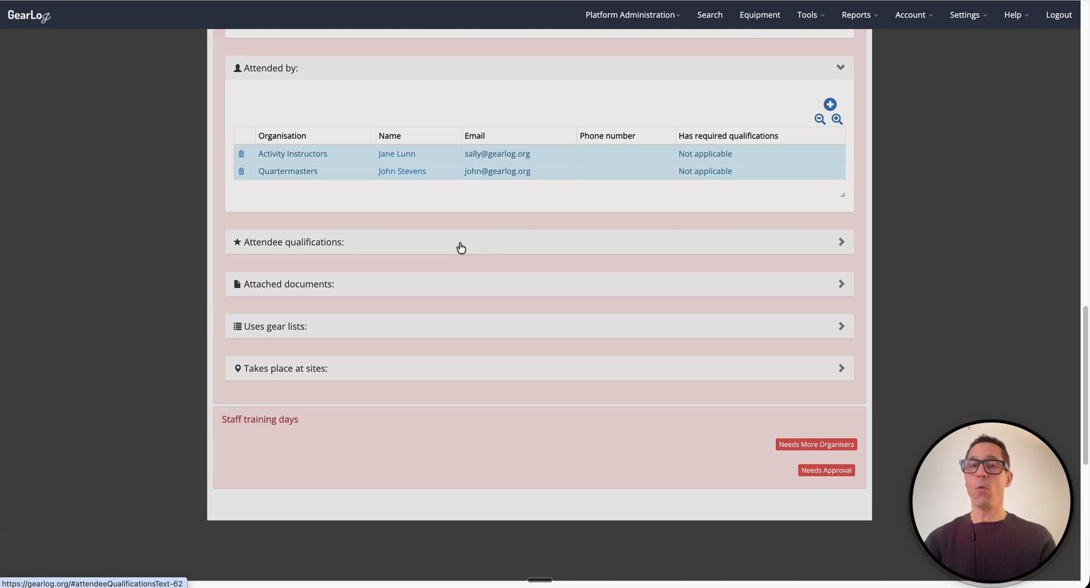
click(496, 246)
scroll(591, 253, down, 2)
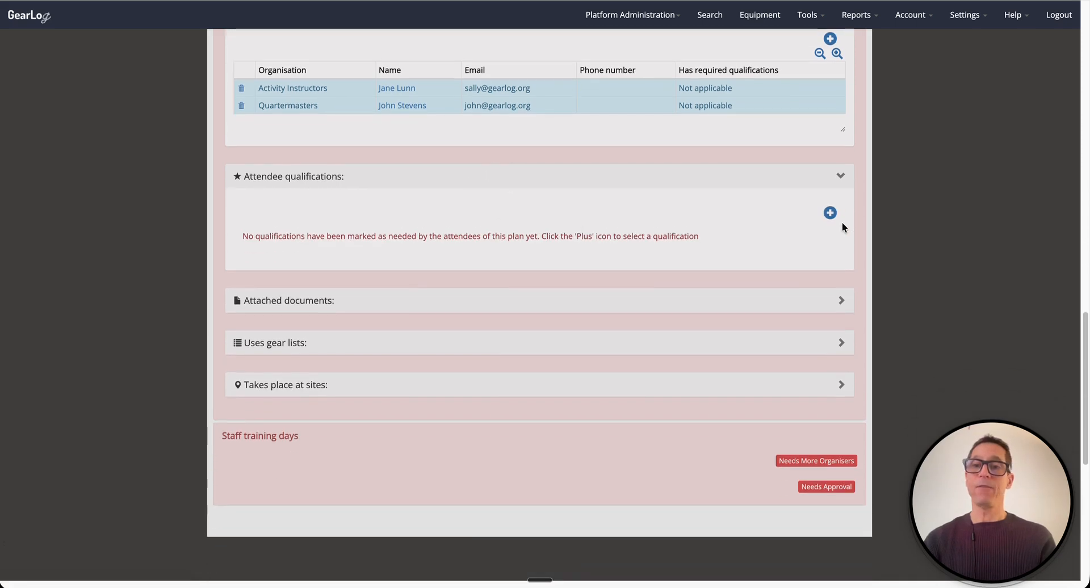
click(830, 213)
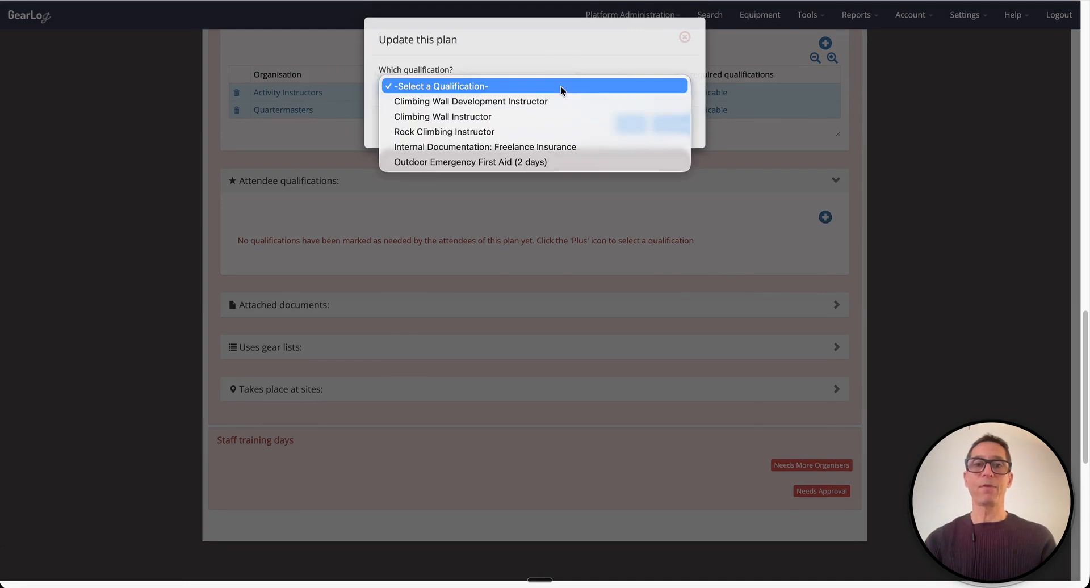
click(460, 117)
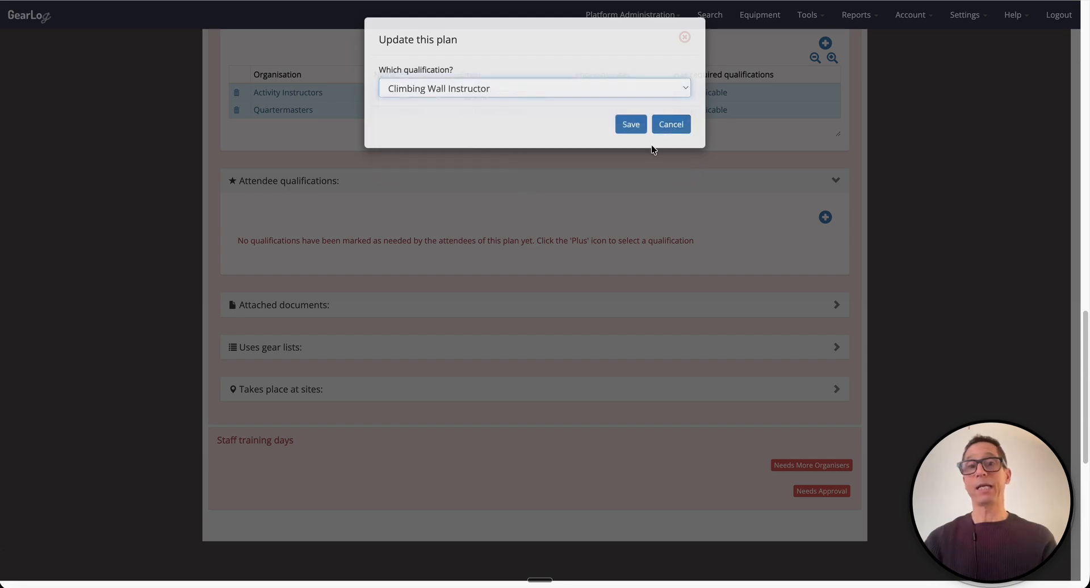
click(630, 124)
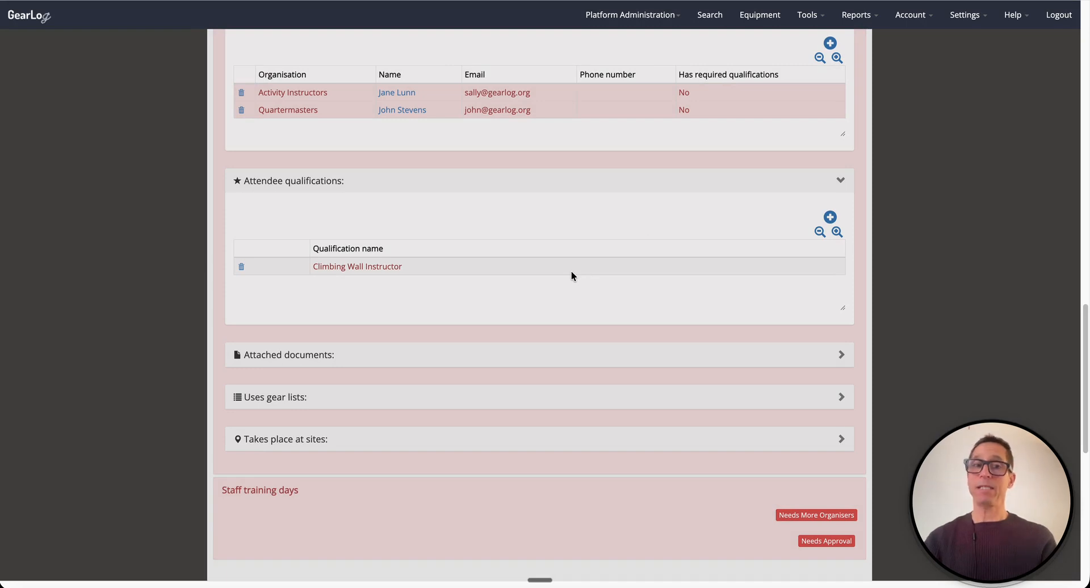
Step: Expand the Attached documents section, examine the form for adding a file to the plan, and cancel it
scroll(571, 271, down, 3)
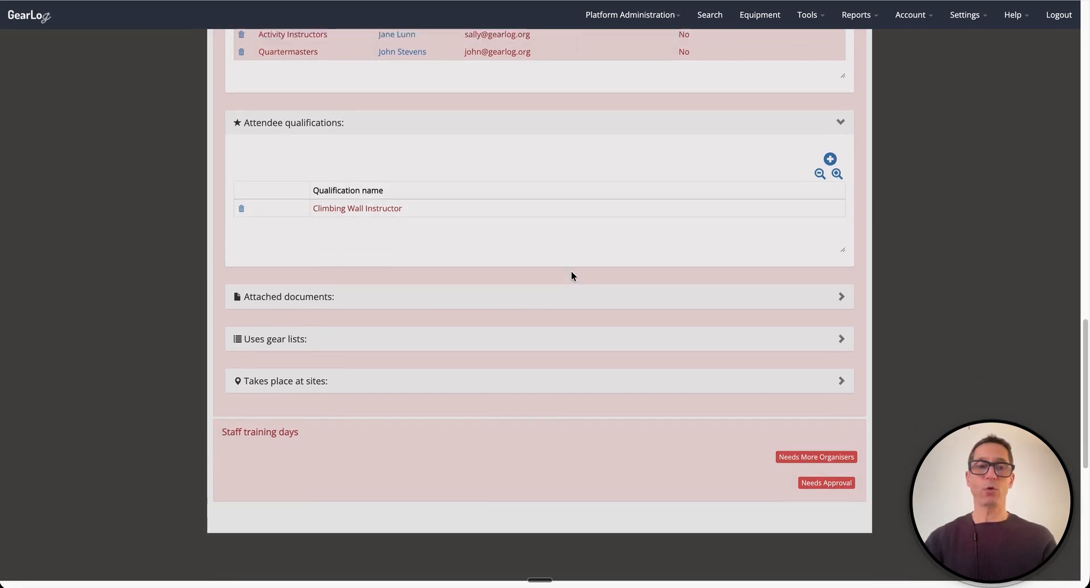
click(738, 284)
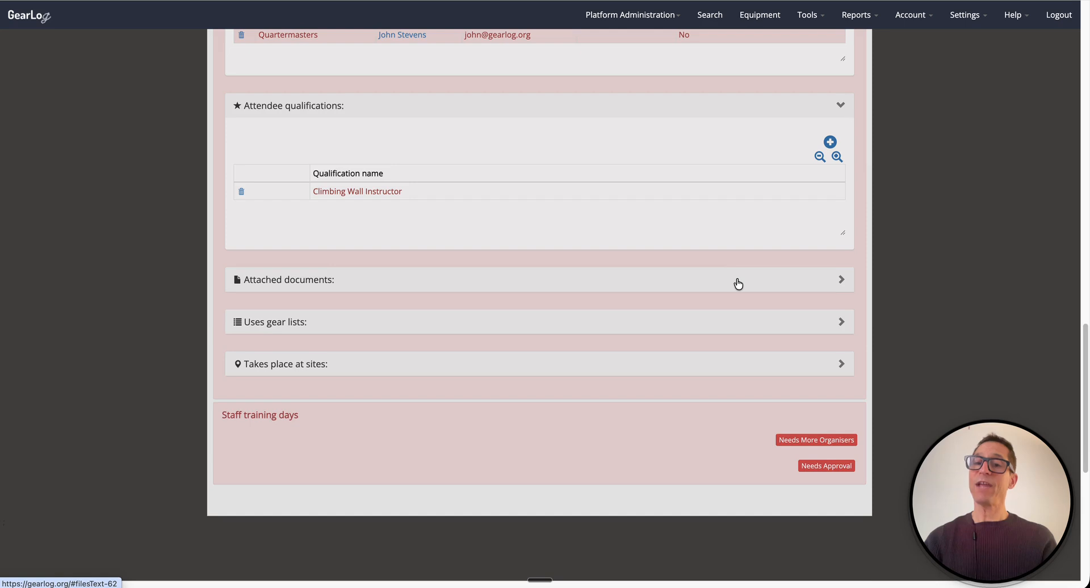
click(826, 273)
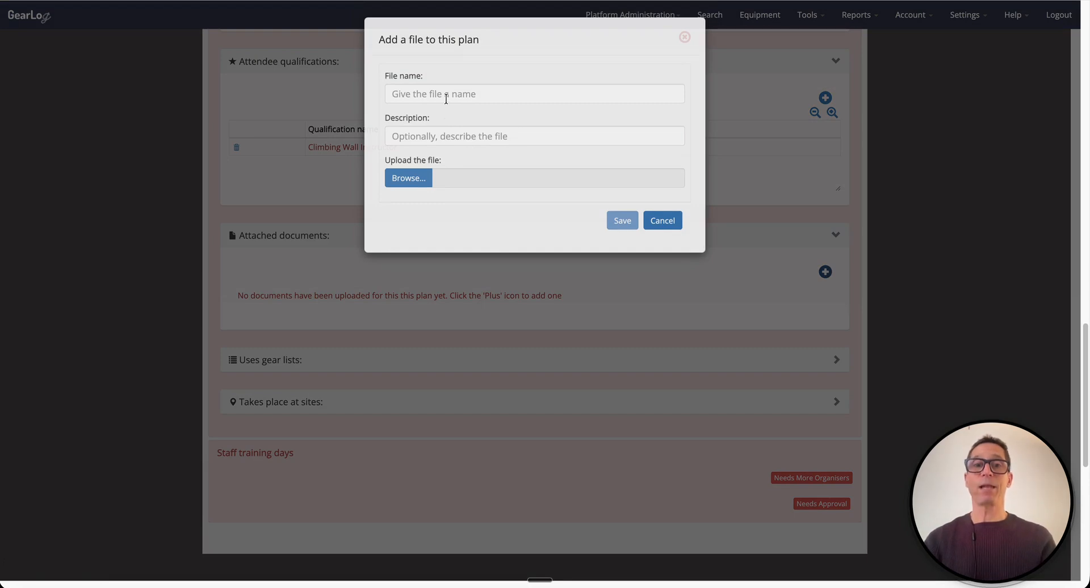
click(659, 224)
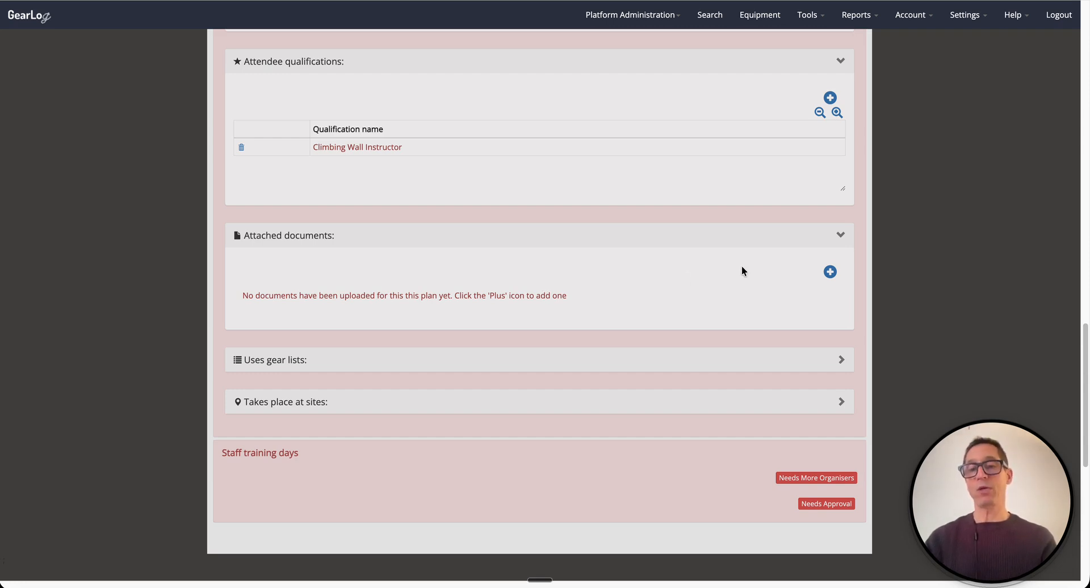
Step: Associate the All Buxton Climbing Equipment gear list with the plan and save, without entering a comment
scroll(743, 271, down, 3)
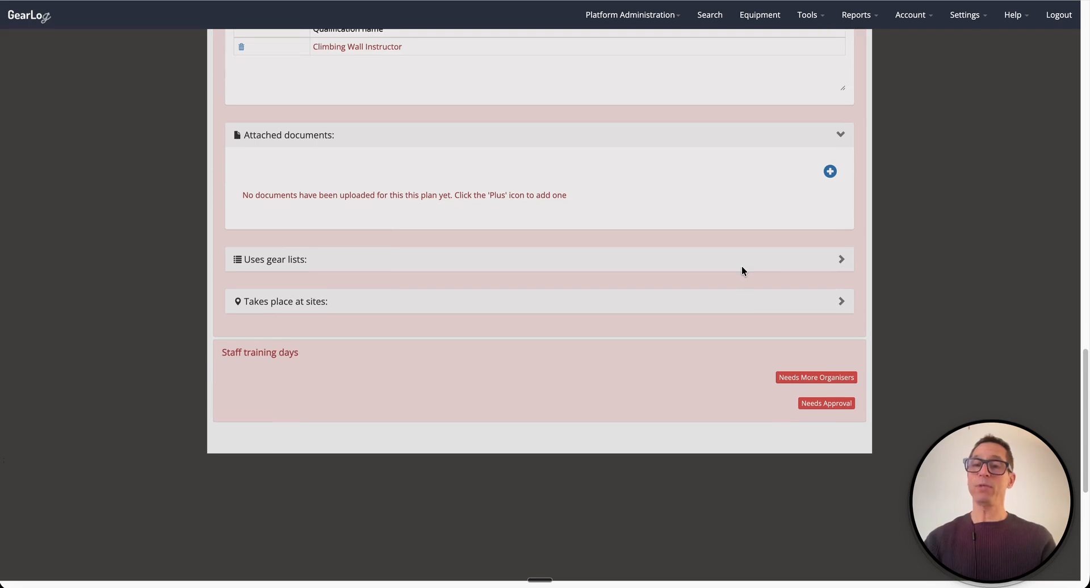
click(794, 263)
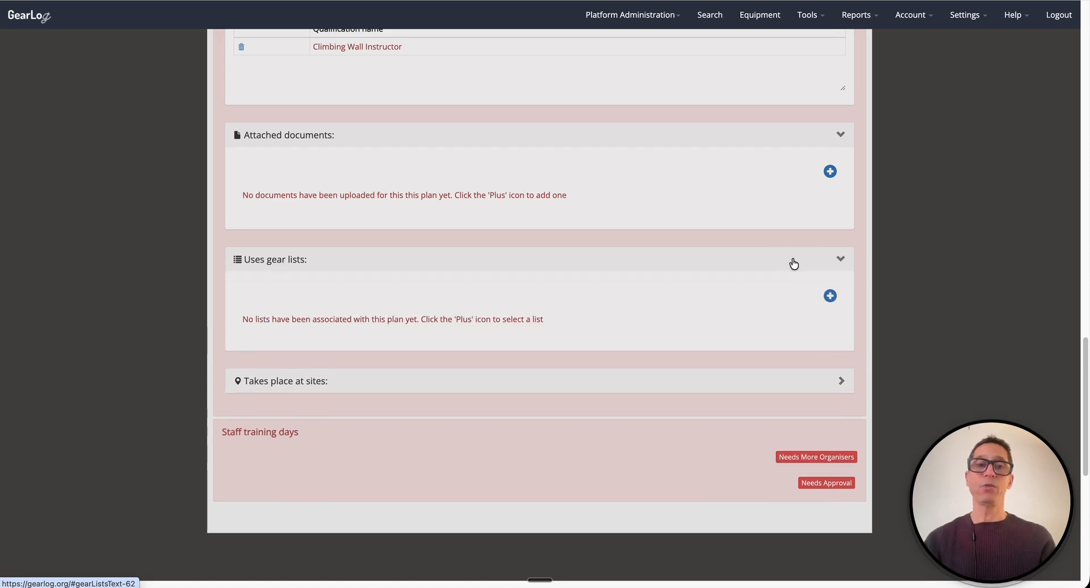
scroll(791, 263, down, 1)
click(829, 246)
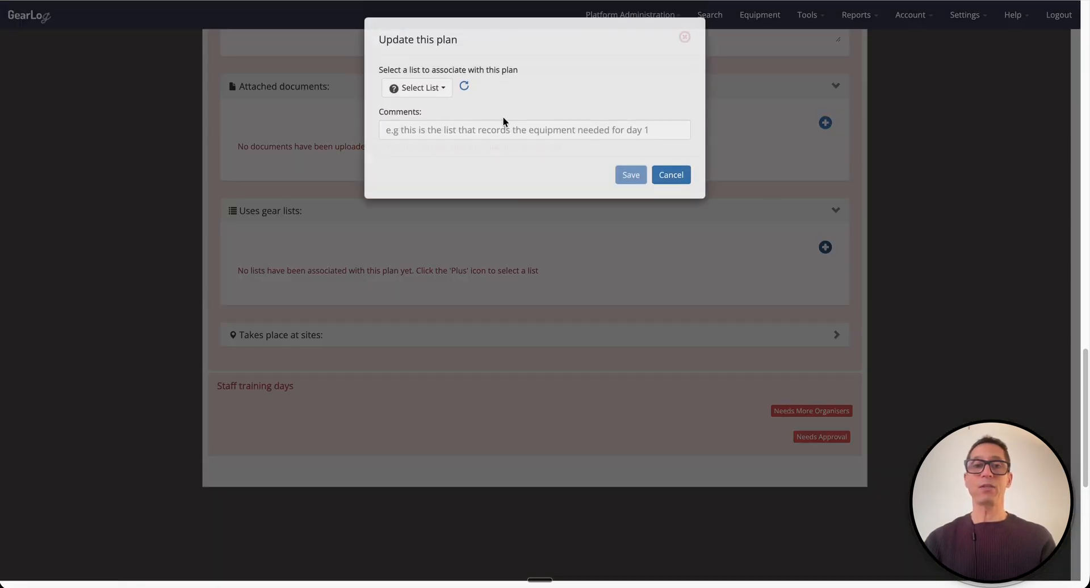
click(426, 90)
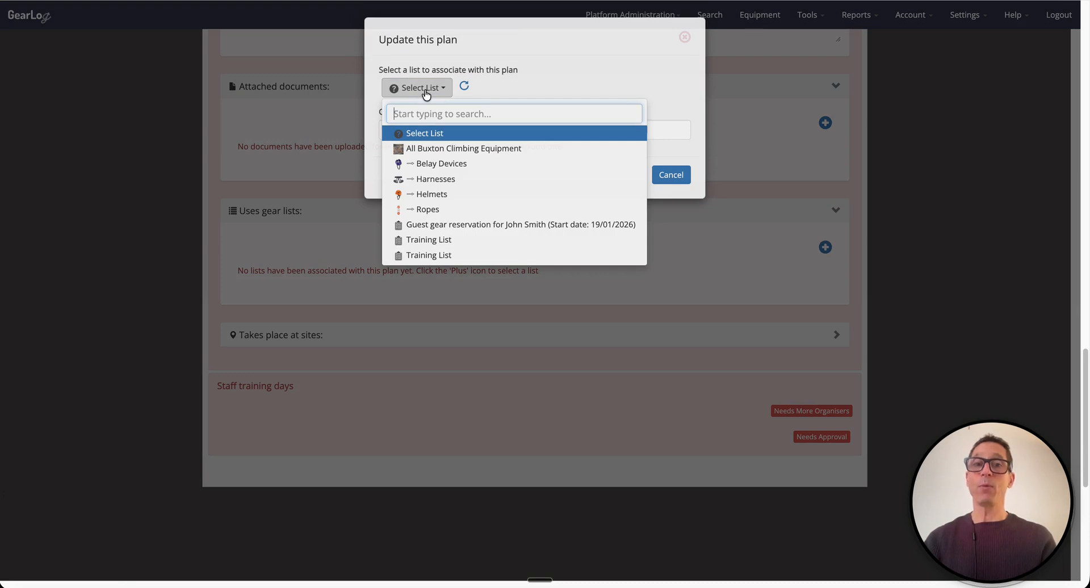
click(446, 152)
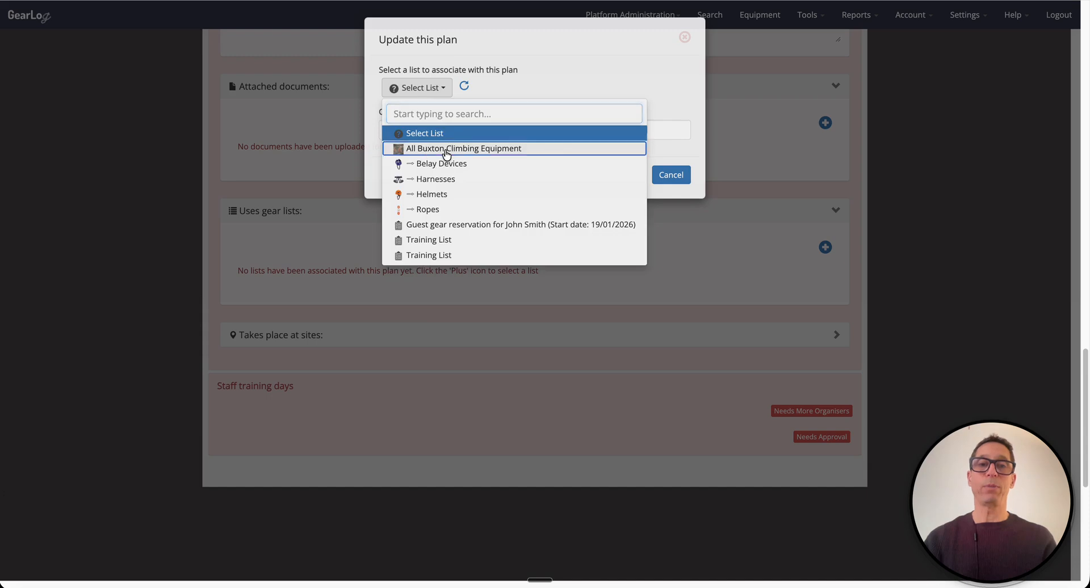
click(631, 175)
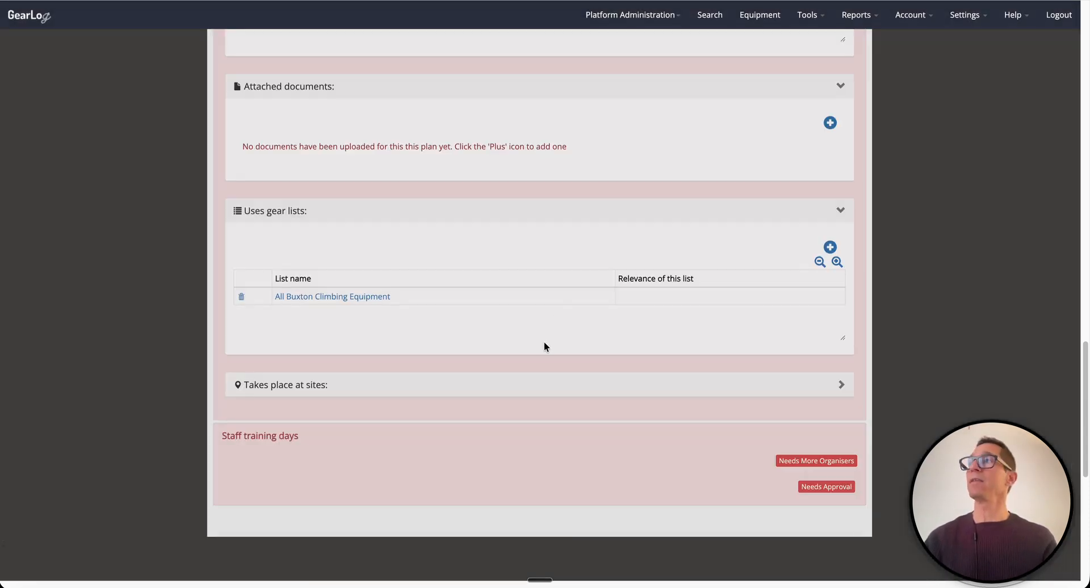
Step: Expand the Takes place at sites section, associate the Roped Climbing Hall site with the plan, and save without a comment
scroll(591, 309, down, 2)
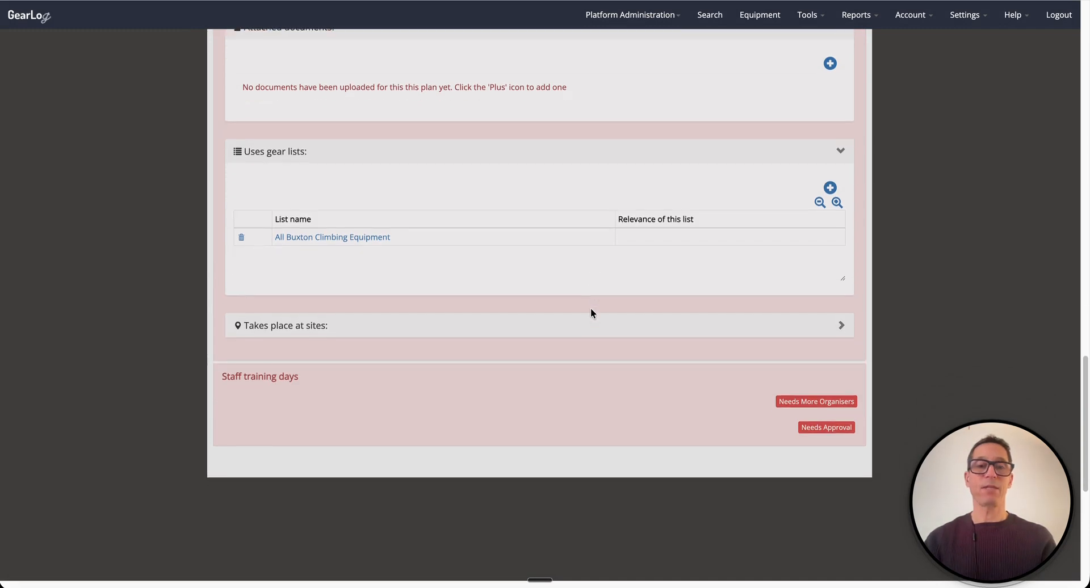
click(770, 330)
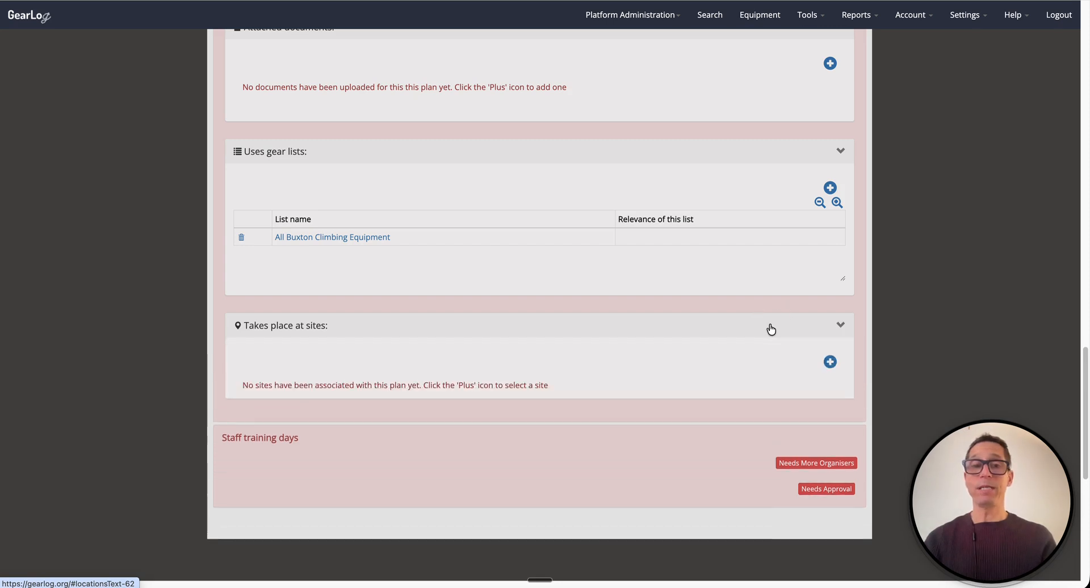
scroll(770, 328, down, 2)
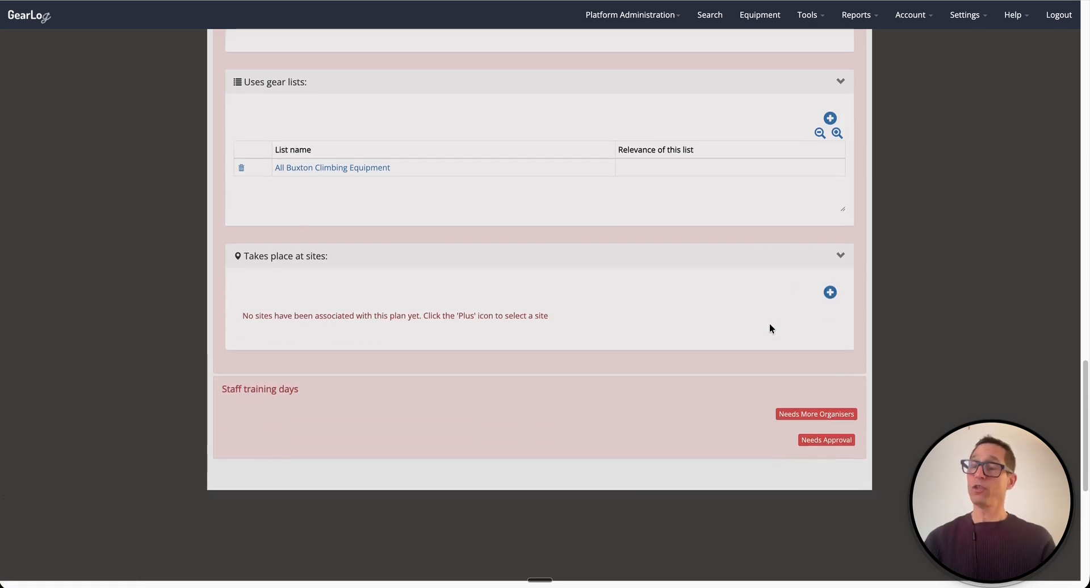
click(830, 293)
click(414, 89)
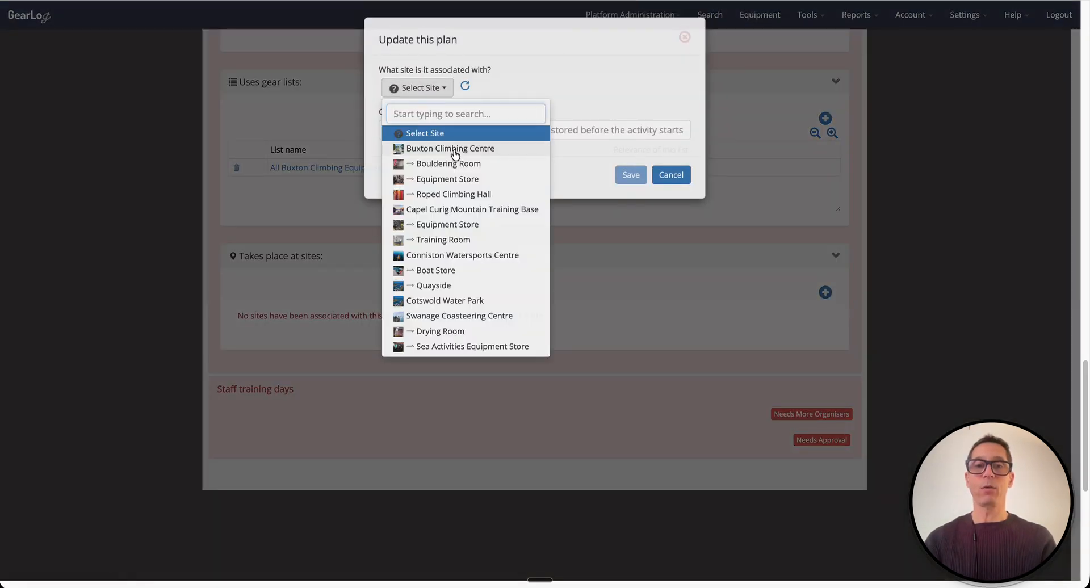
click(453, 194)
click(631, 175)
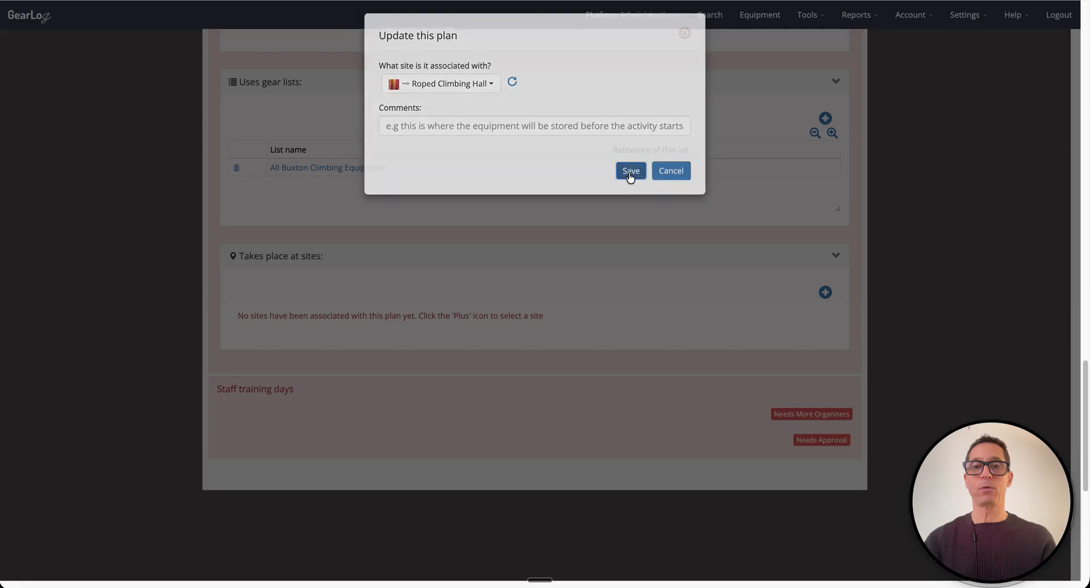
Step: Collapse the Approved by and Organised and run by sections of the Staff observation days plan
scroll(649, 334, up, 15)
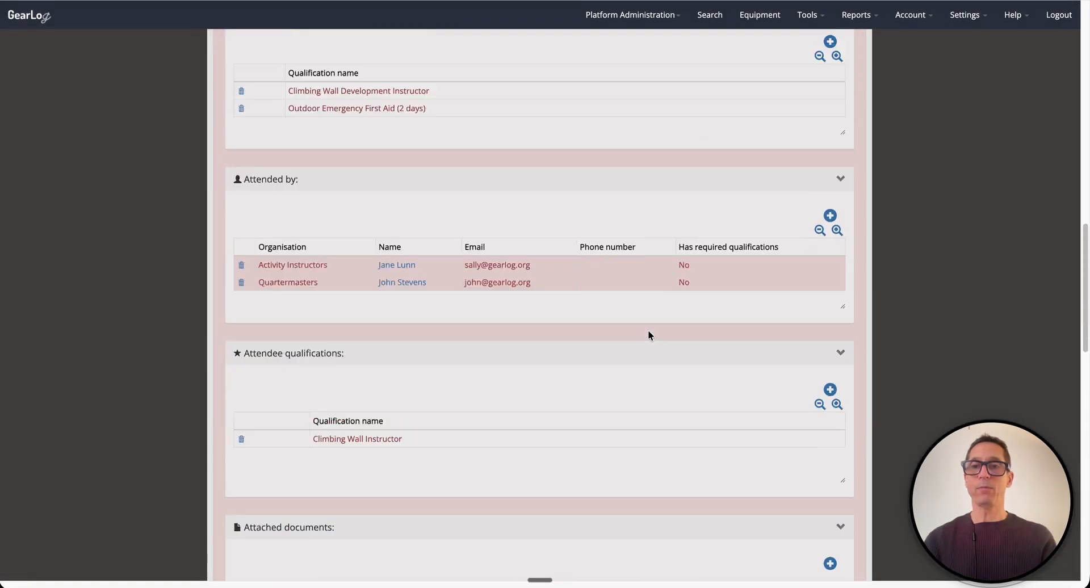
scroll(649, 332, down, 1)
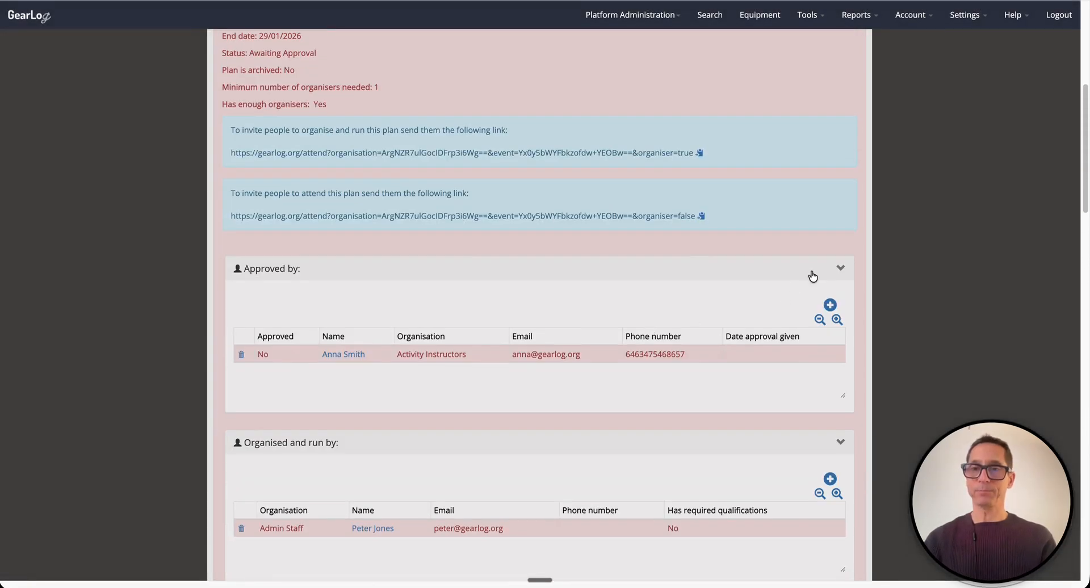
click(841, 269)
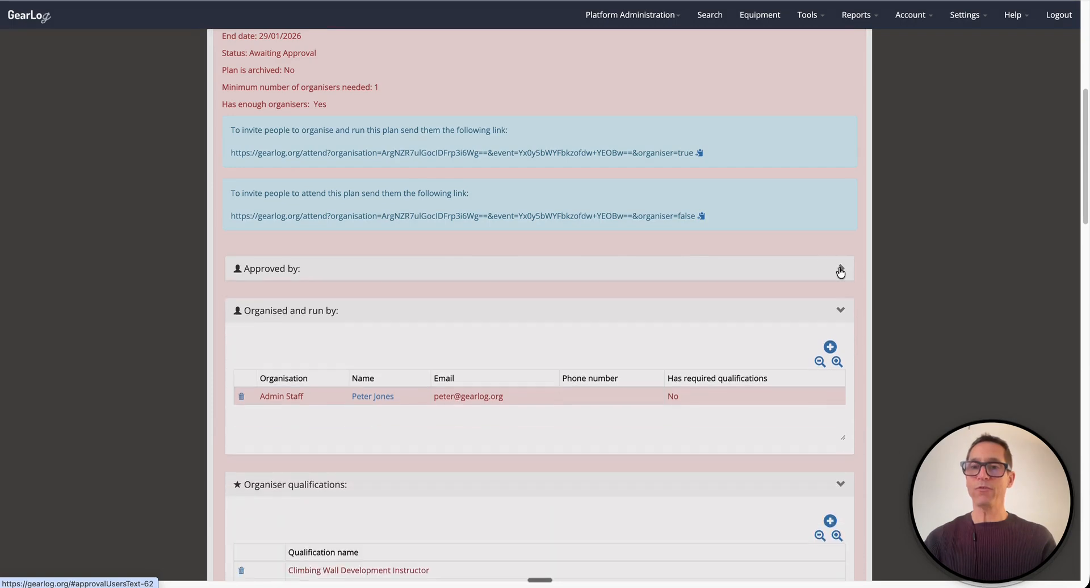
click(841, 312)
scroll(823, 256, up, 7)
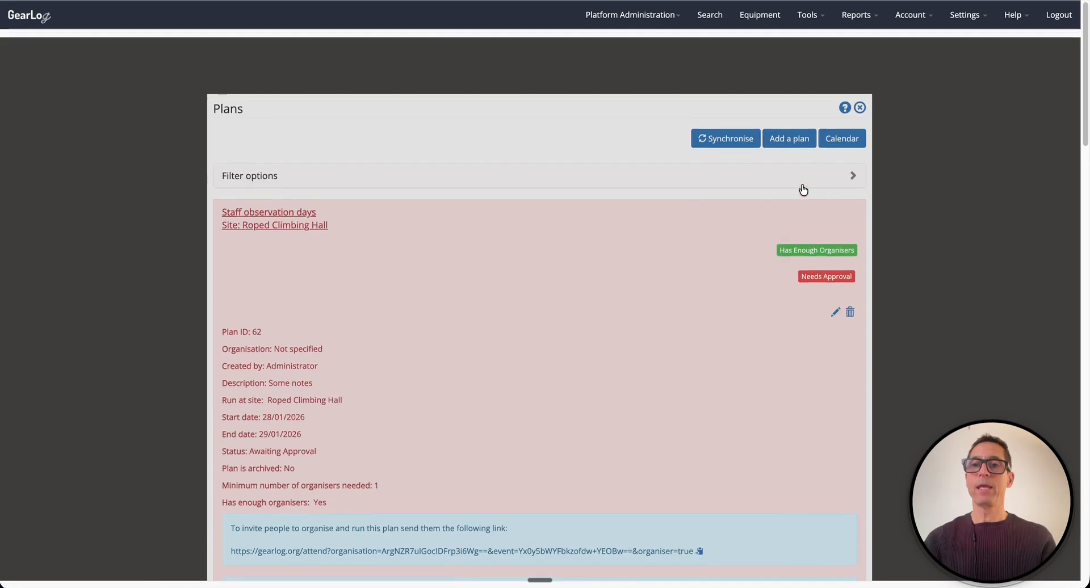
Step: Show the plans in the calendar view, examine January 2026, and return to the list view
click(841, 105)
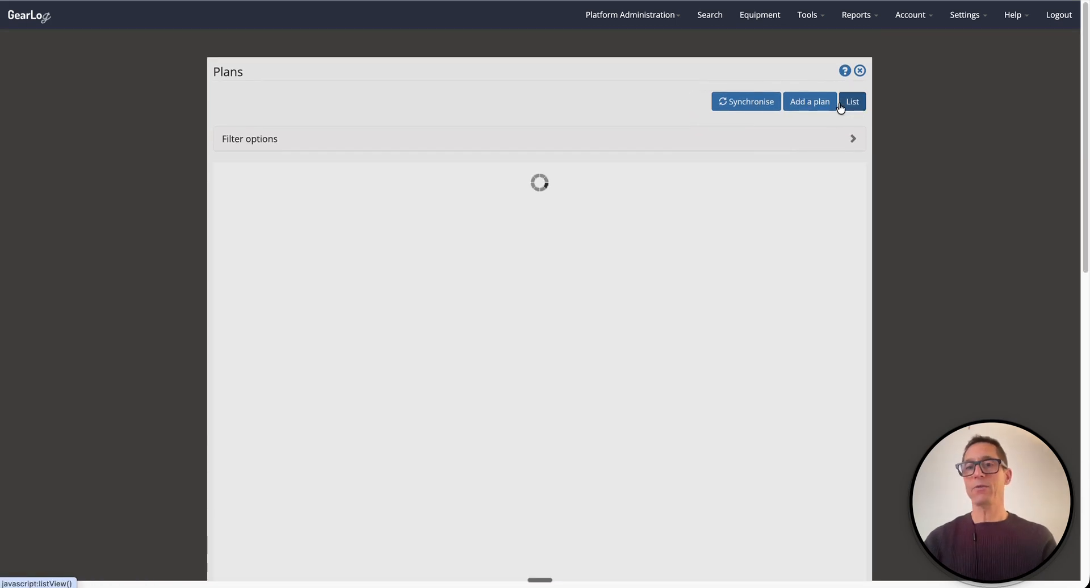
scroll(693, 304, down, 2)
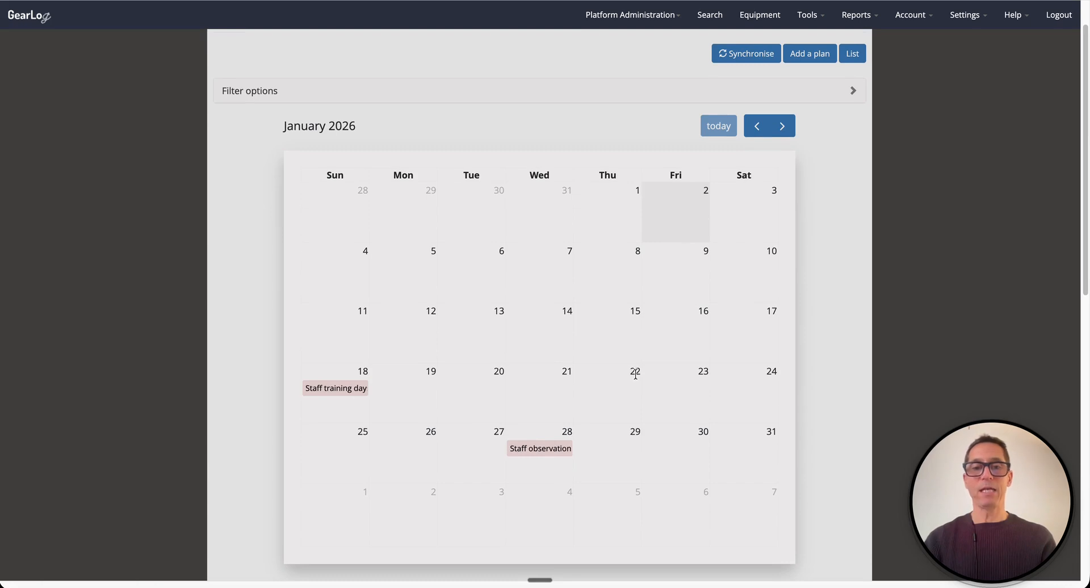
click(853, 54)
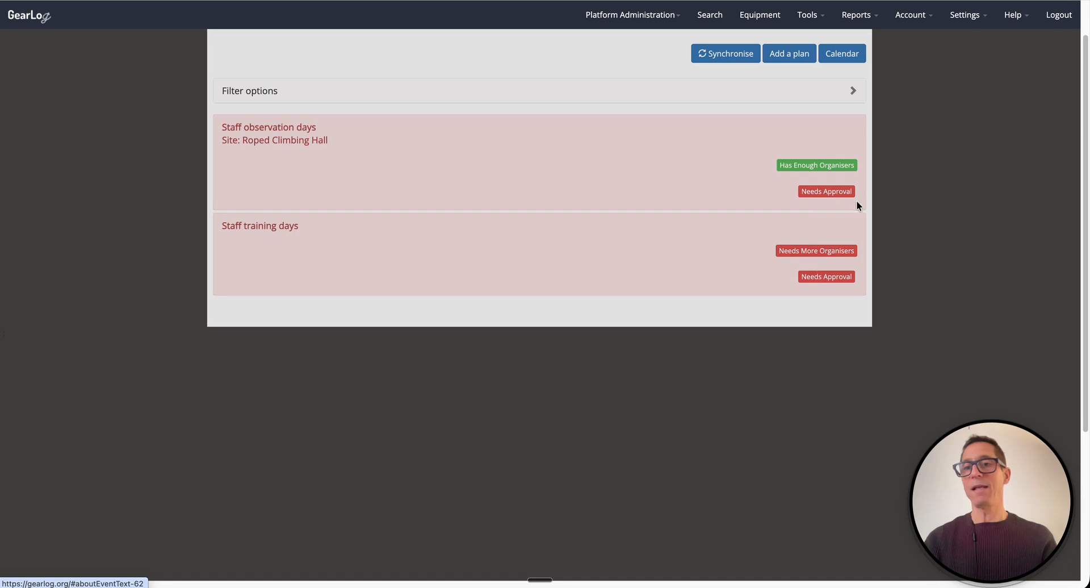